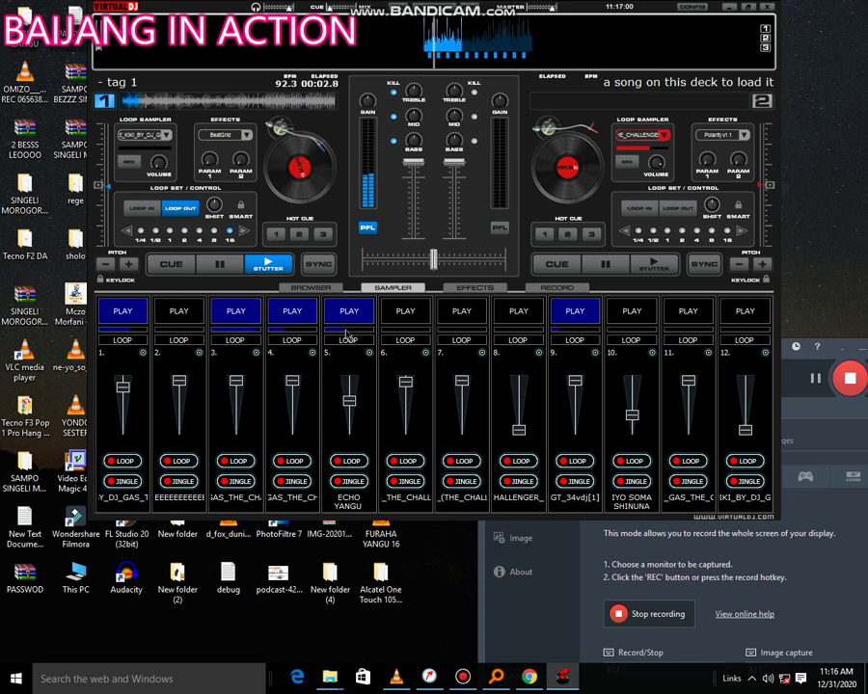
Switch playback from sampler slot 4 to slot 7 and raise slot 8's volume to near maximum
click(292, 311)
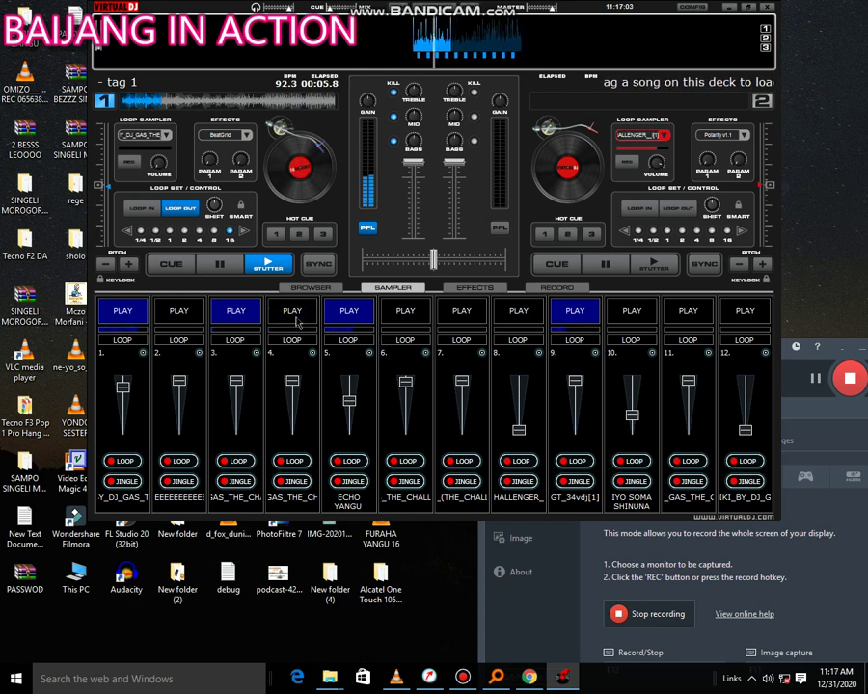
click(460, 318)
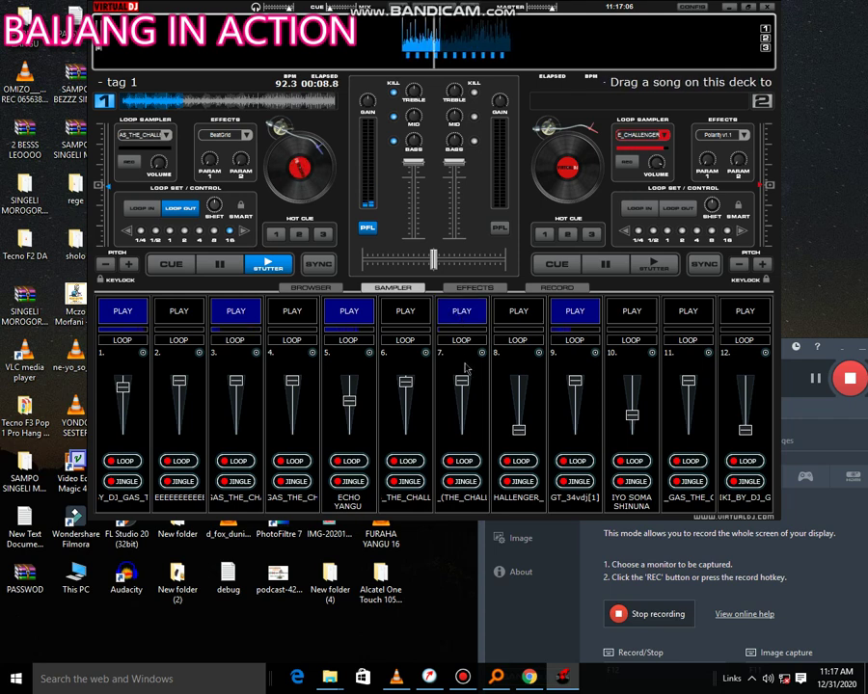
click(518, 401)
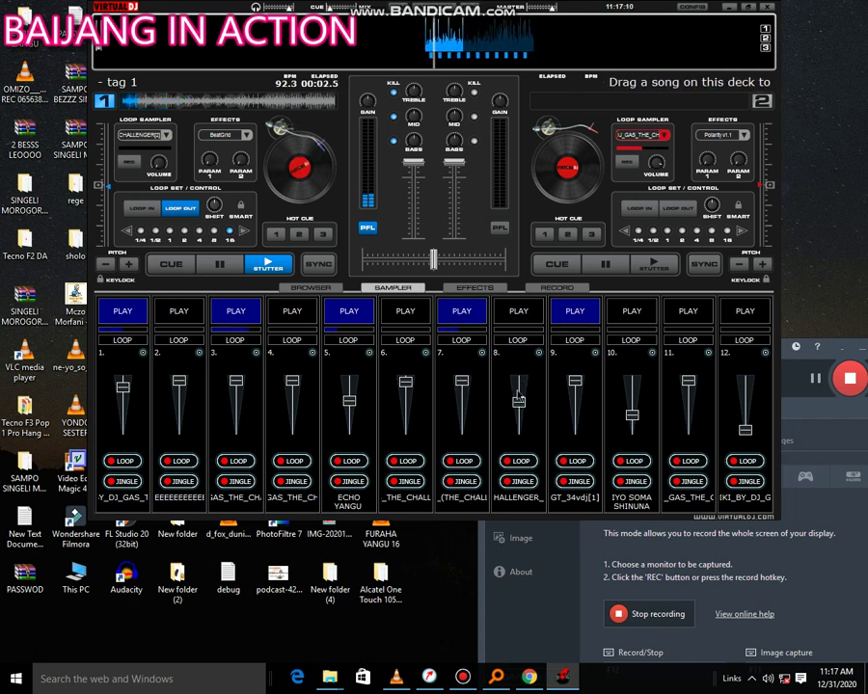
click(517, 390)
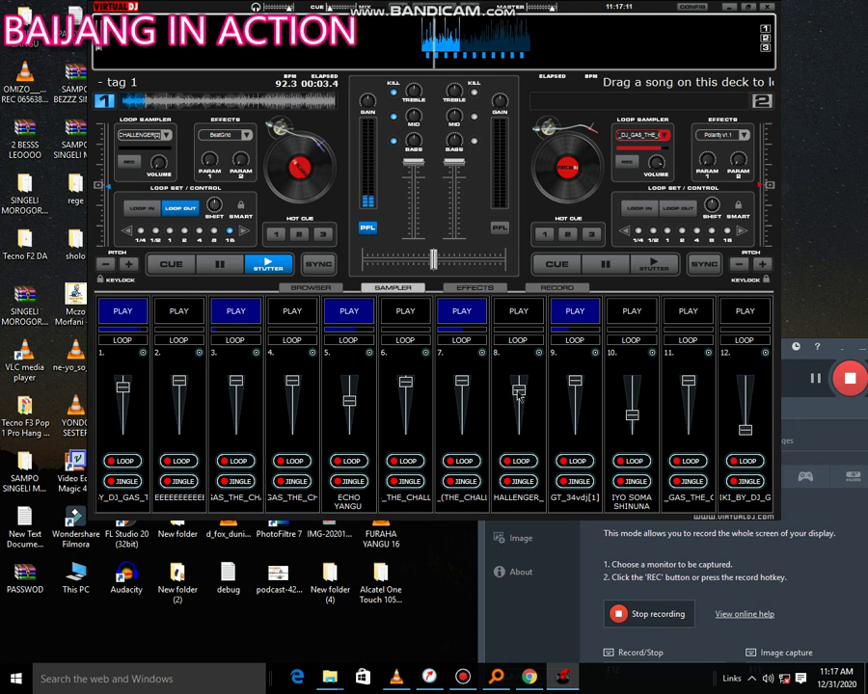
Start sampler slots 10 and 8 and stop slot 7
click(631, 312)
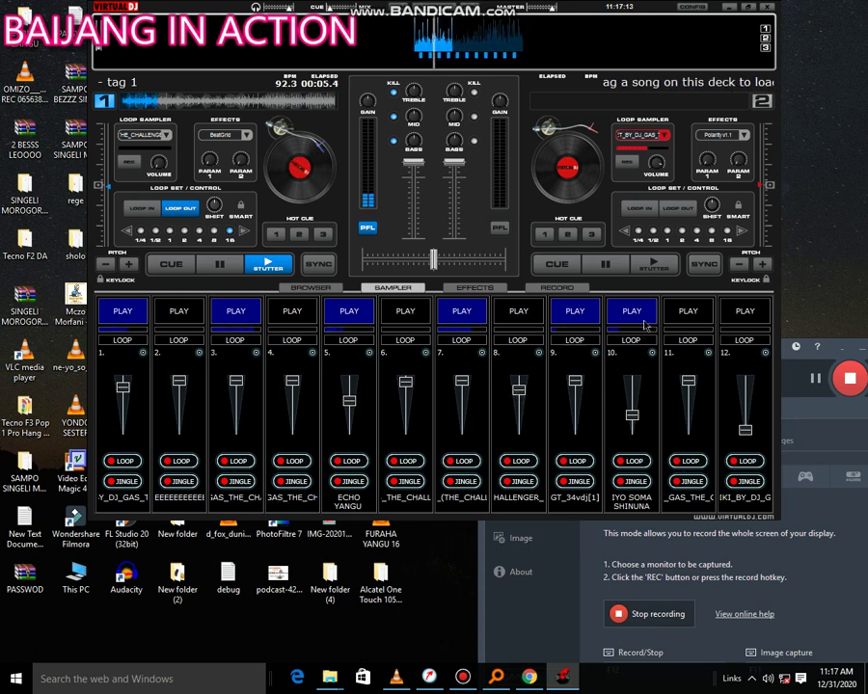
click(518, 310)
click(473, 313)
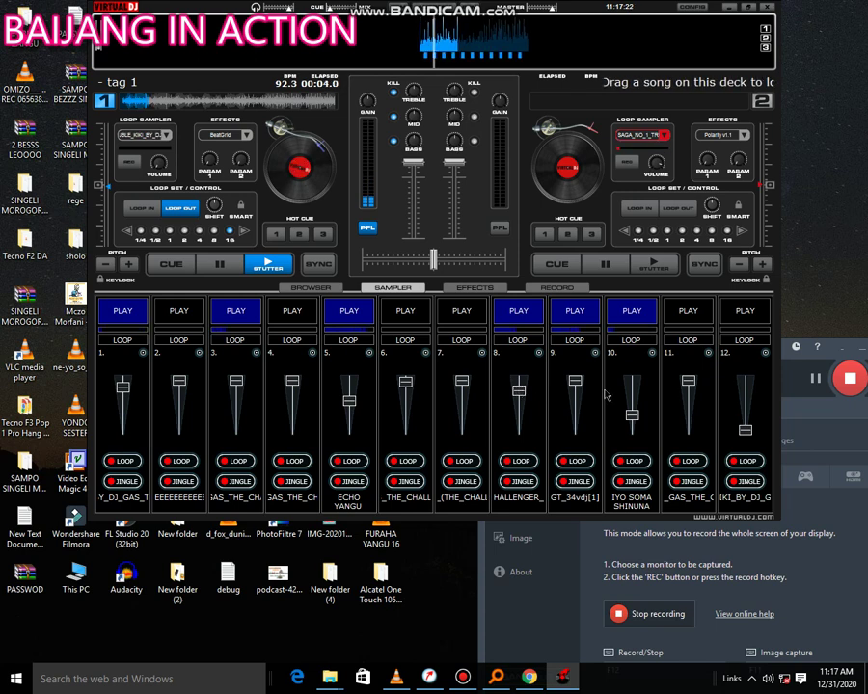
Bring in sampler slot 11 in place of slot 8, and try to raise slot 8's volume
click(685, 312)
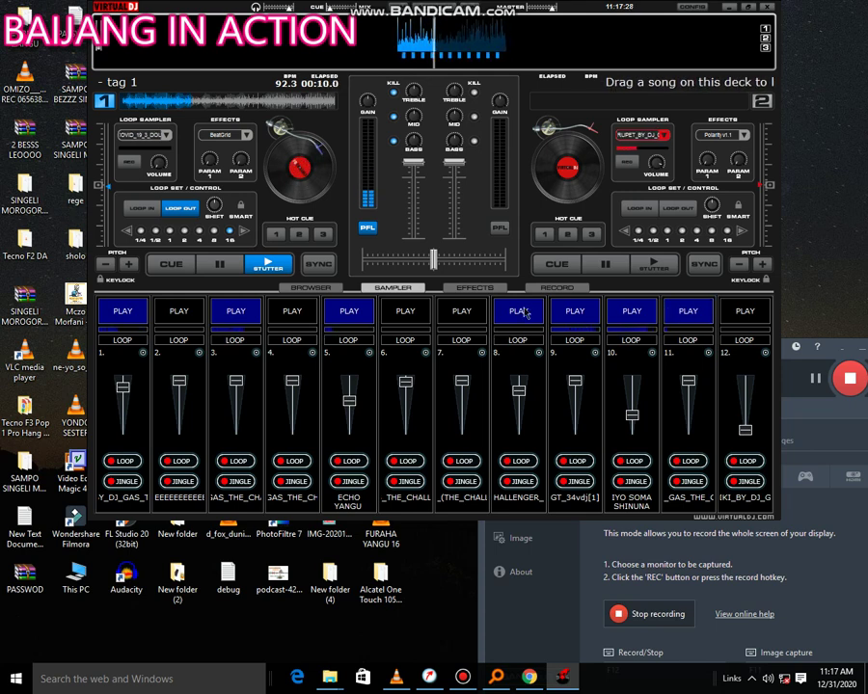
click(518, 308)
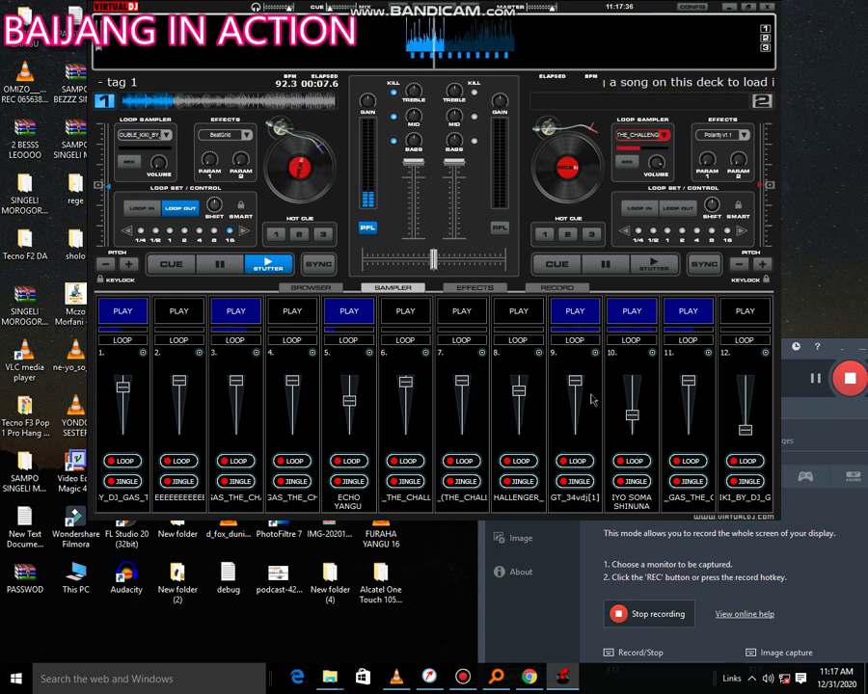
key(F12)
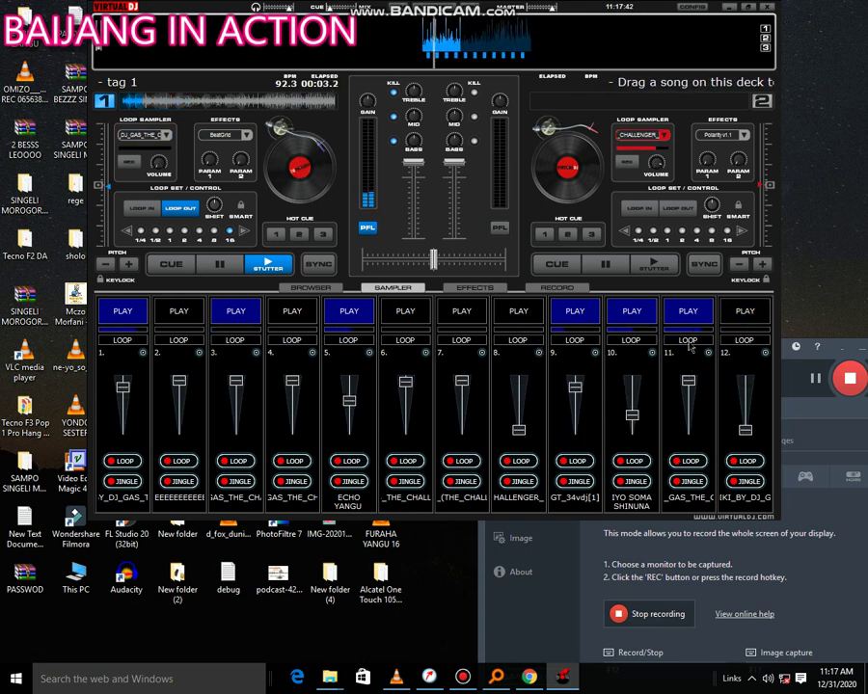
drag(516, 428, 514, 390)
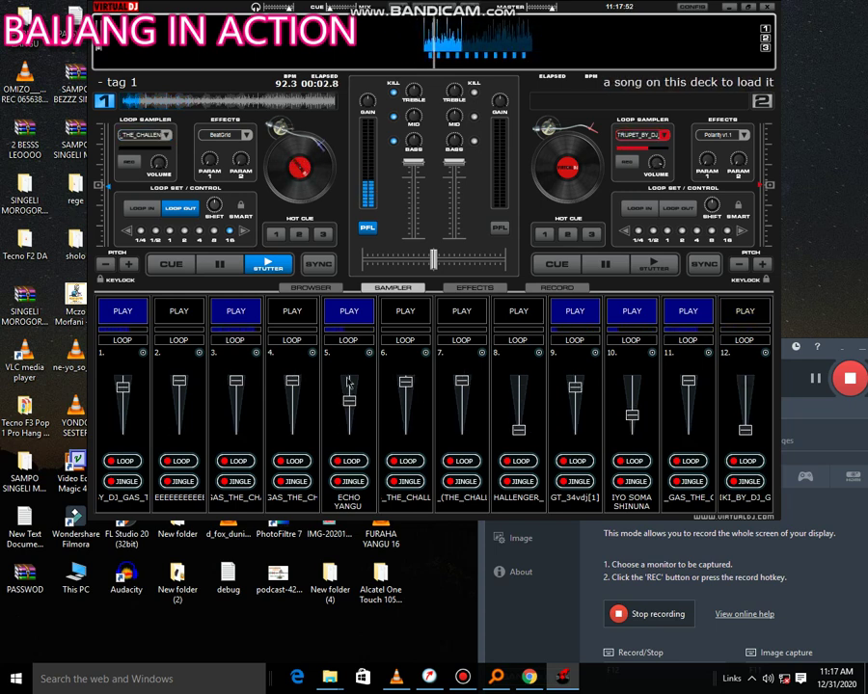
Stop sampler slot 11 and bring in slots 2, 4 and 6 in turn
click(189, 324)
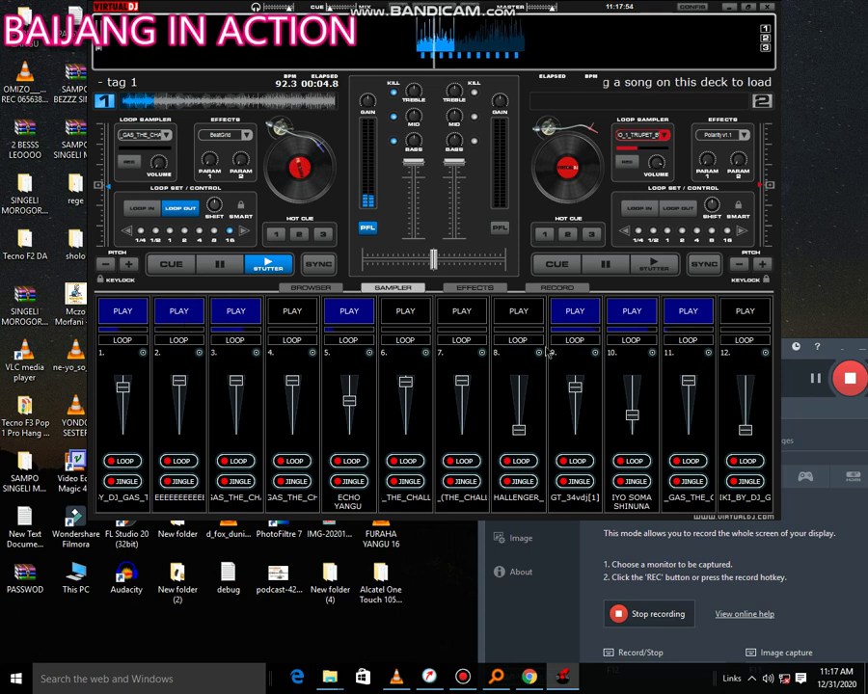
click(687, 328)
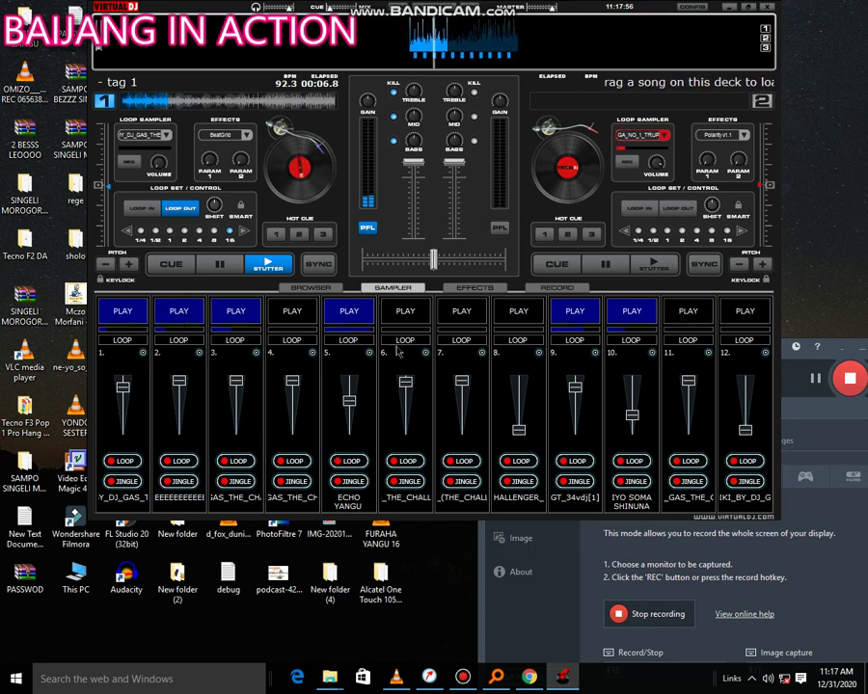
click(301, 322)
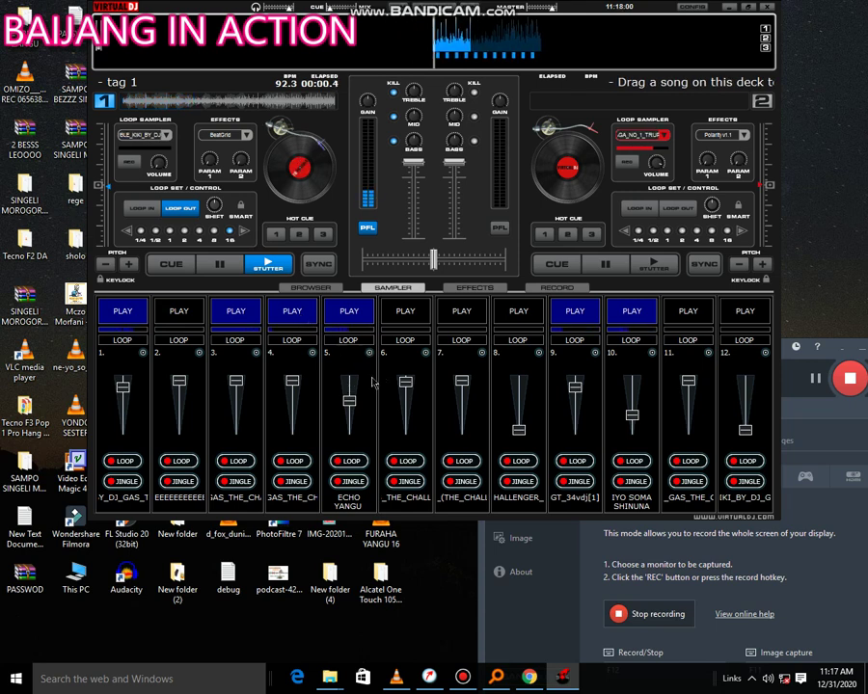
click(408, 321)
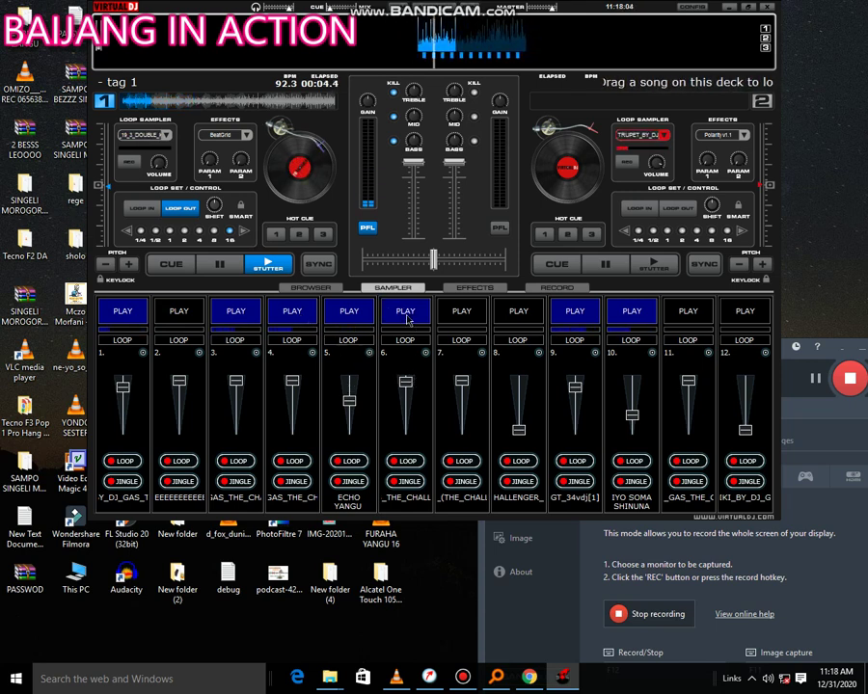
Stop sampler slots 4 and 6 and start slot 7
click(298, 315)
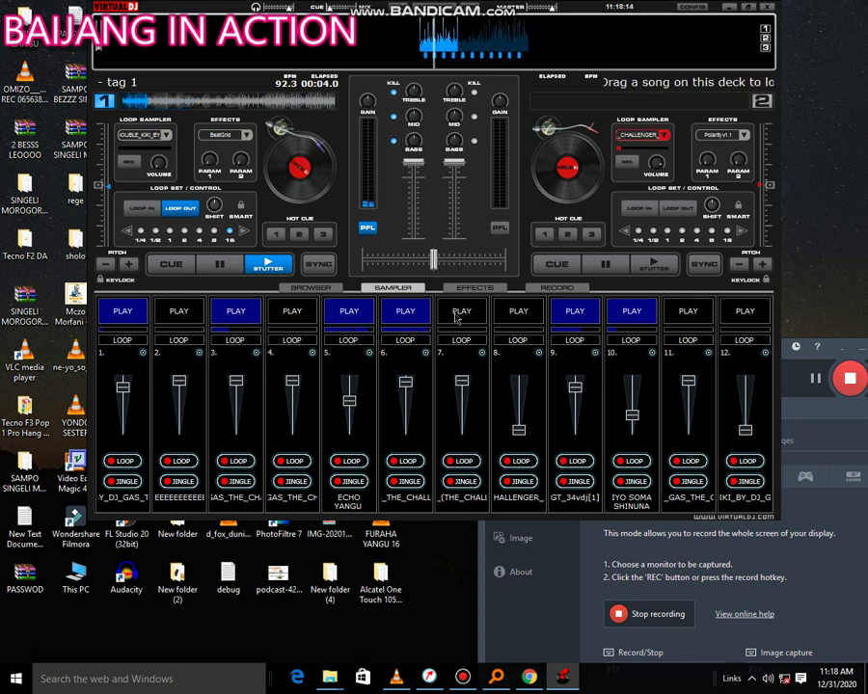
click(459, 310)
click(413, 314)
Load the JITU GM (3) sample from the bas folder into sampler slot 6 and play it
click(425, 353)
click(446, 362)
scroll(411, 228, down, 4)
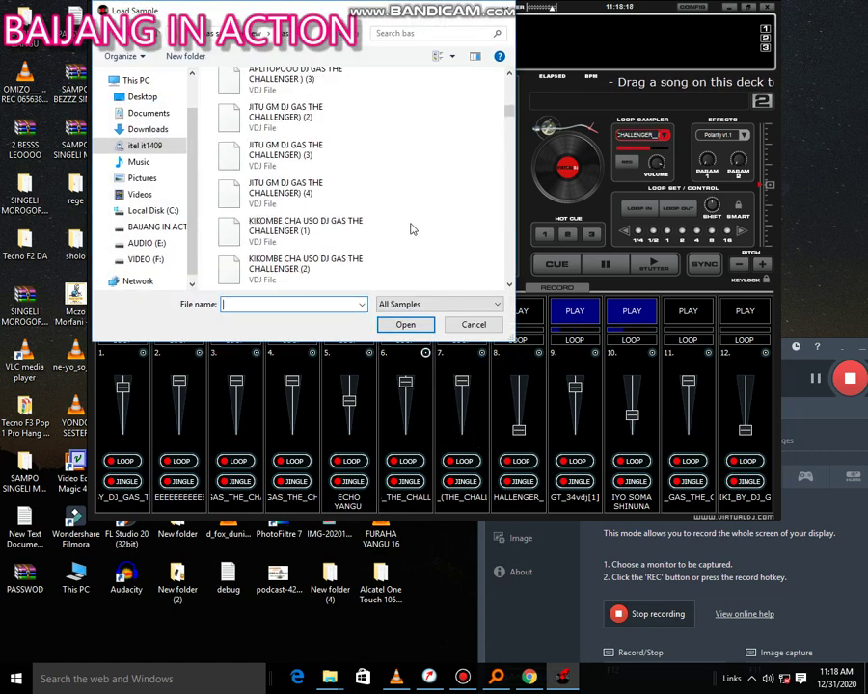
double_click(247, 150)
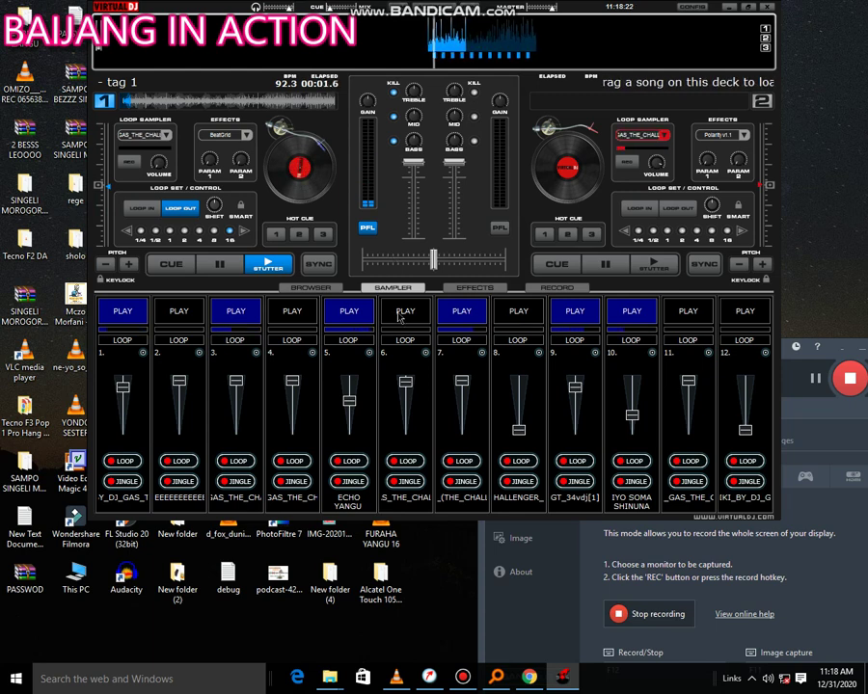
click(400, 314)
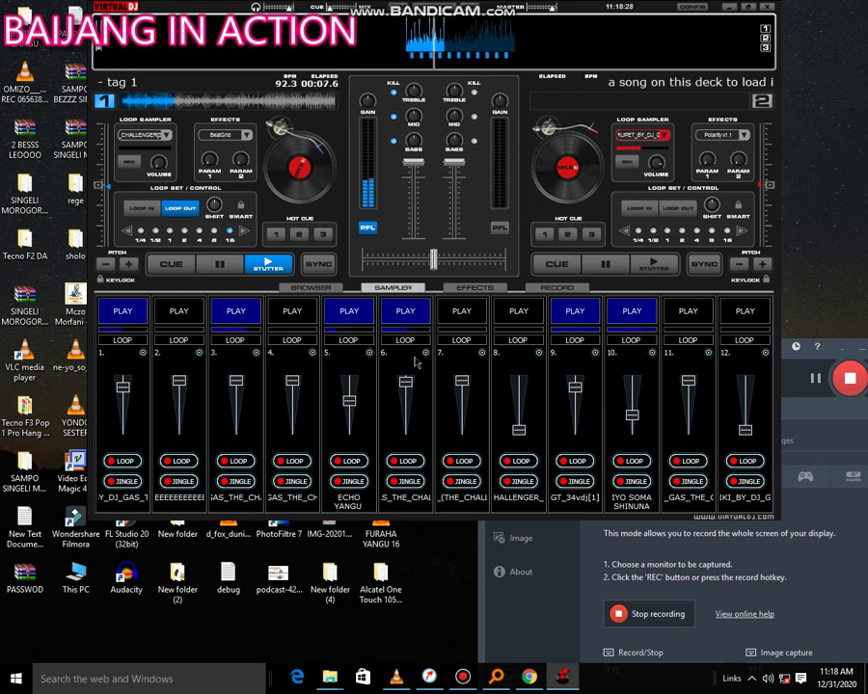
Play sampler slot 4 while loading another bas sample into slot 6, and bring slot 6 back in
click(292, 312)
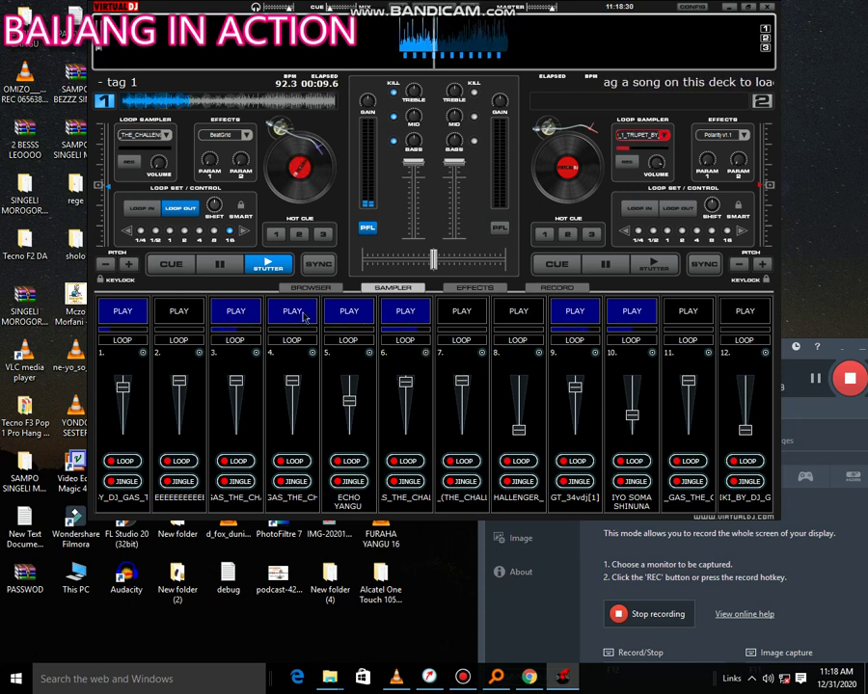
click(425, 352)
click(447, 358)
scroll(409, 243, down, 5)
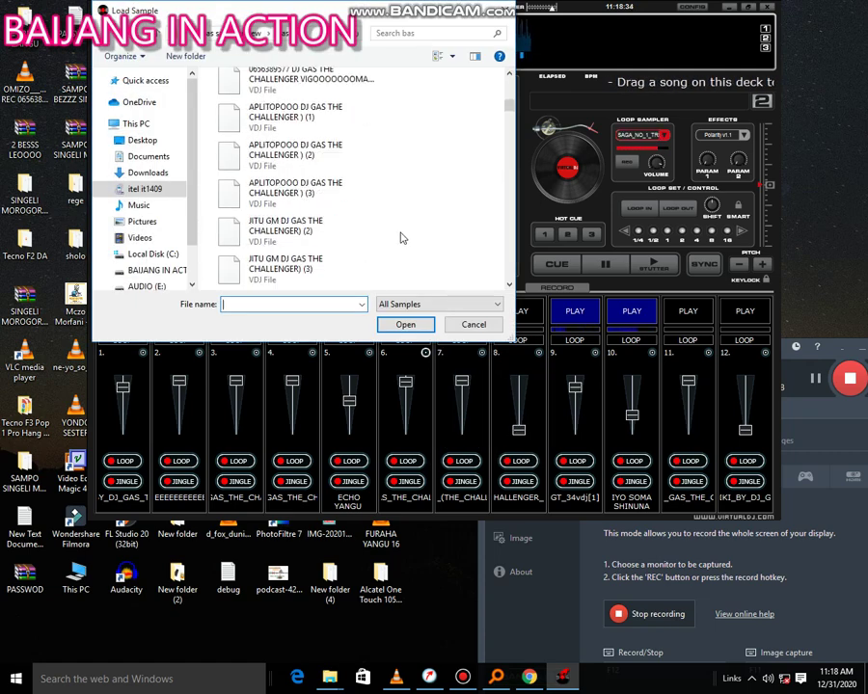
double_click(346, 192)
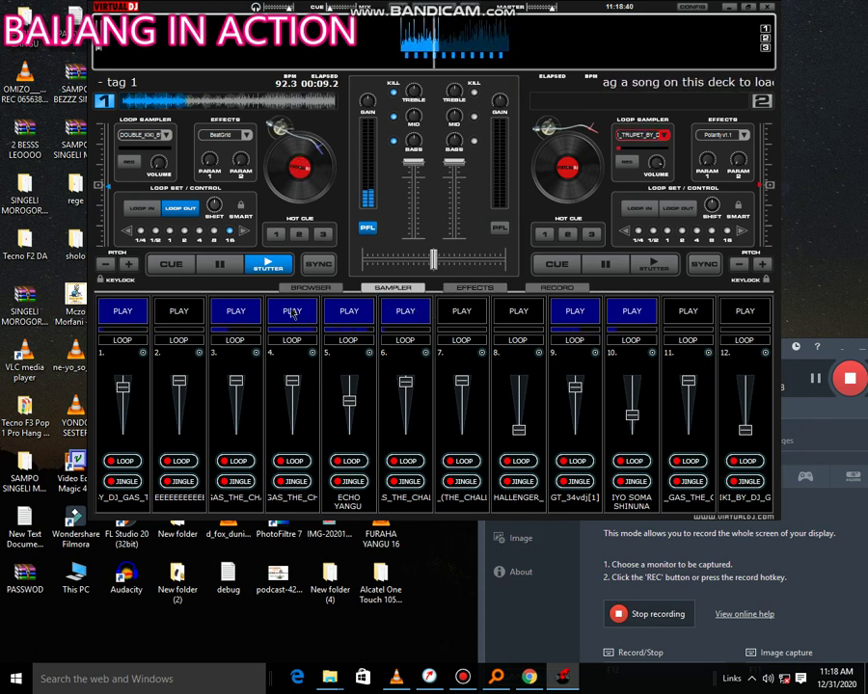
click(406, 312)
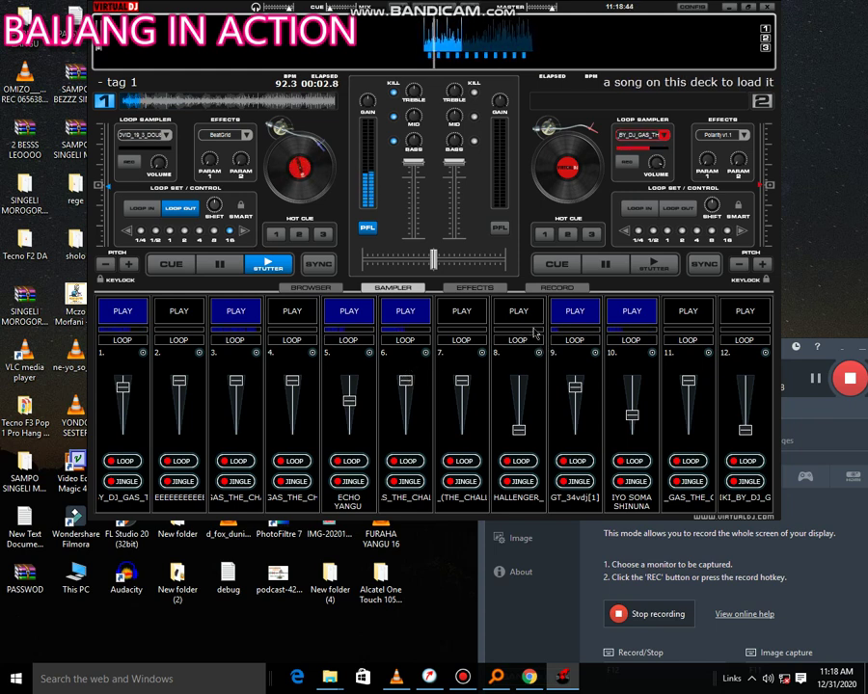
Raise sampler slot 8's volume to near maximum and load the KIKOMBE CHA USO (6) sample into that slot
drag(518, 429, 517, 321)
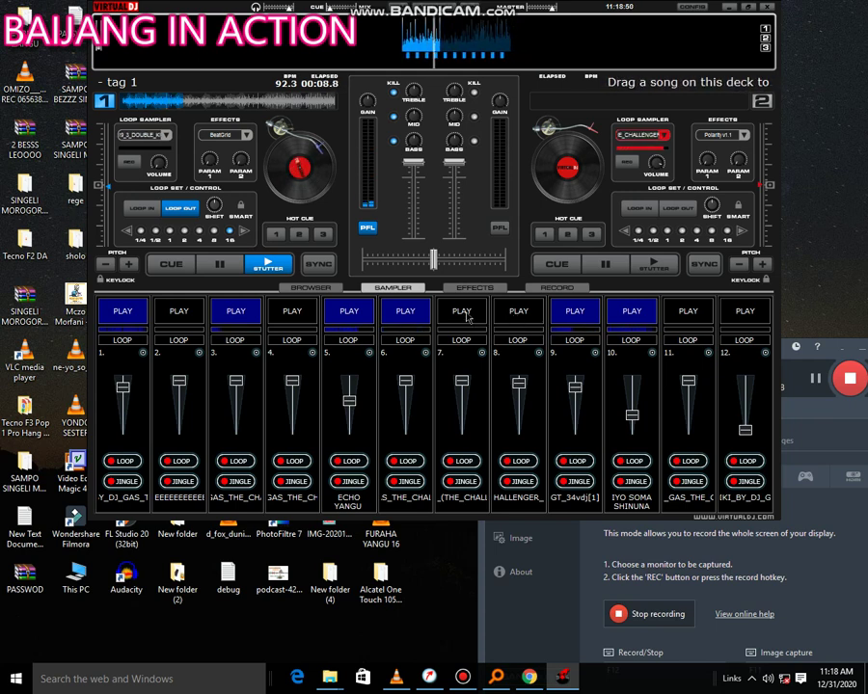
click(539, 355)
click(565, 362)
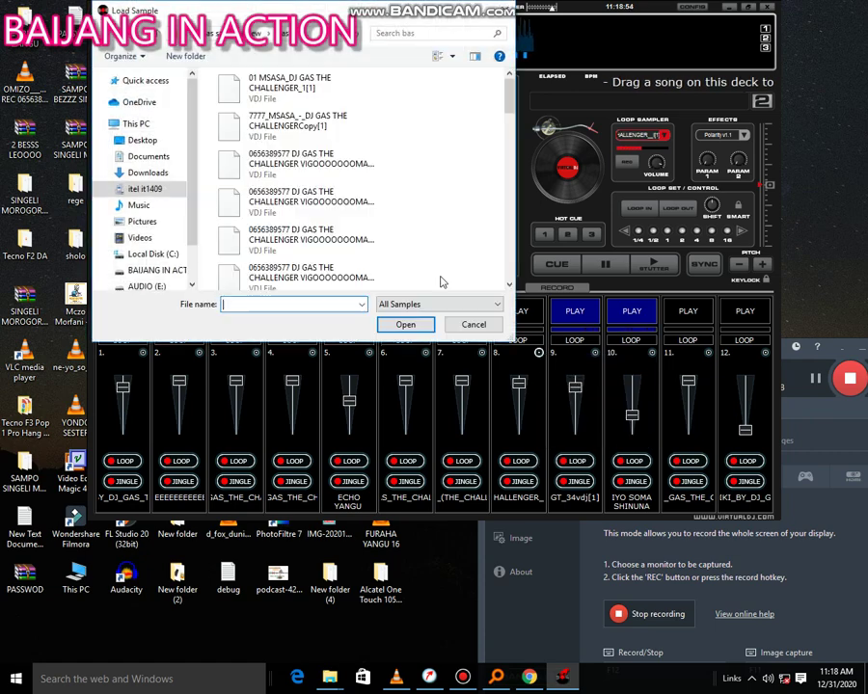
scroll(444, 282, down, 5)
scroll(435, 275, up, 3)
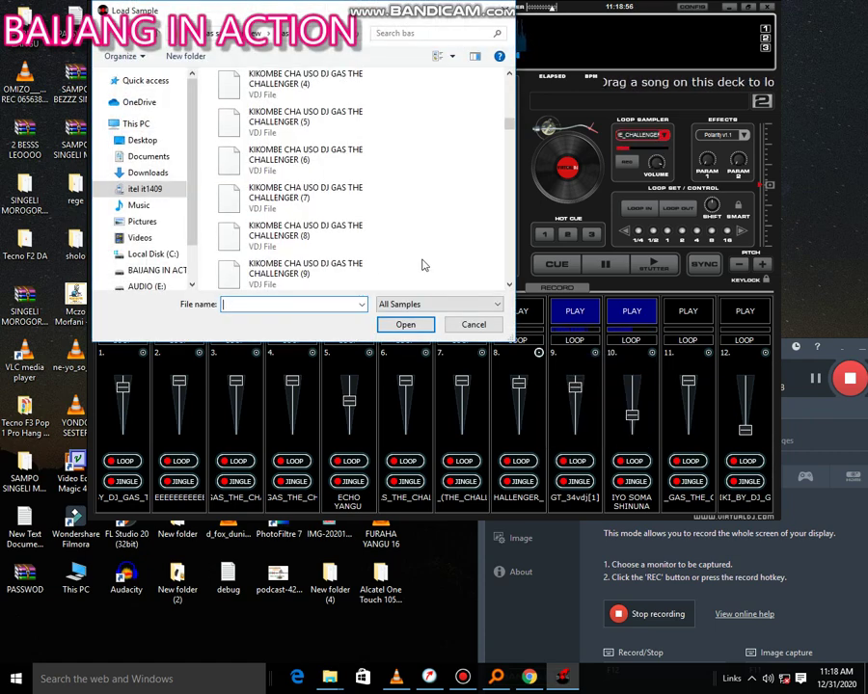
double_click(351, 168)
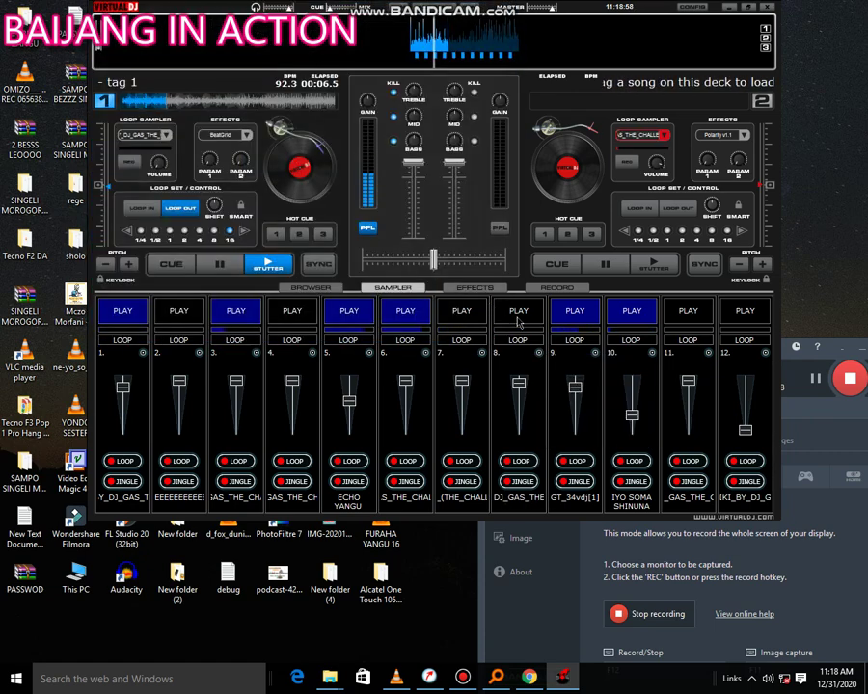
Play sampler slots 8, 2, 12 and 11 in turn, stopping slot 6 once slot 8 is running
click(519, 311)
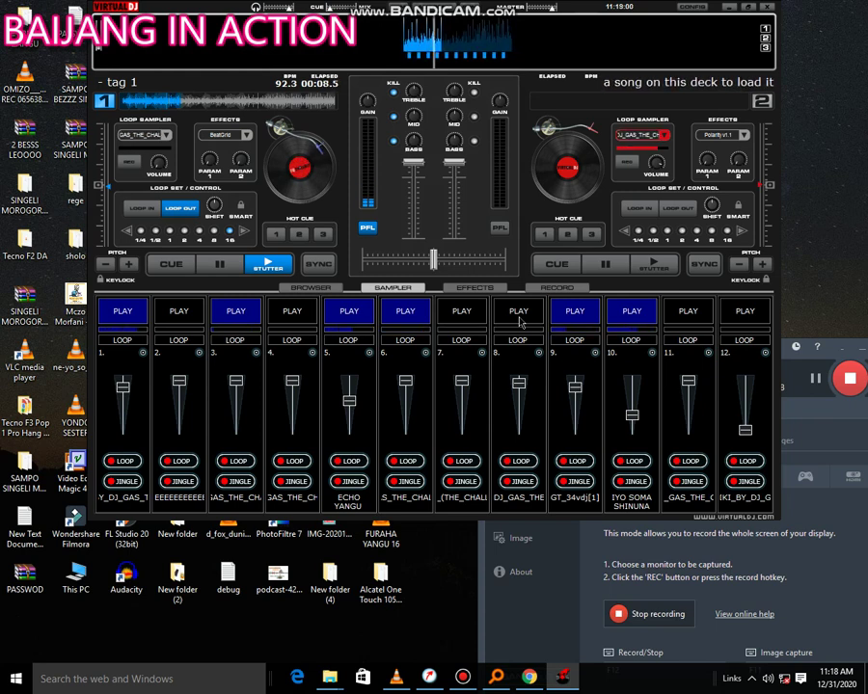
click(406, 311)
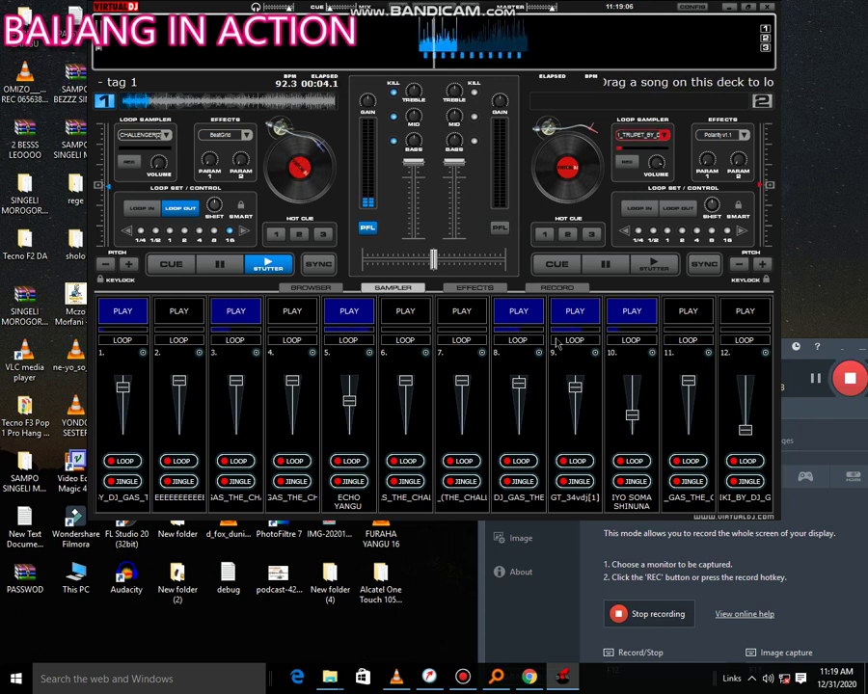
key(2)
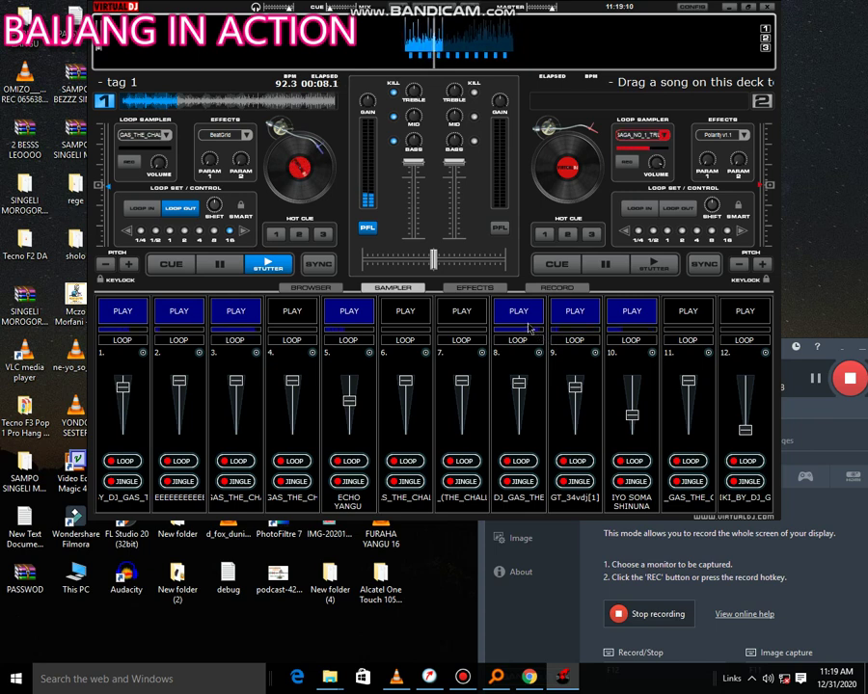
key(equal)
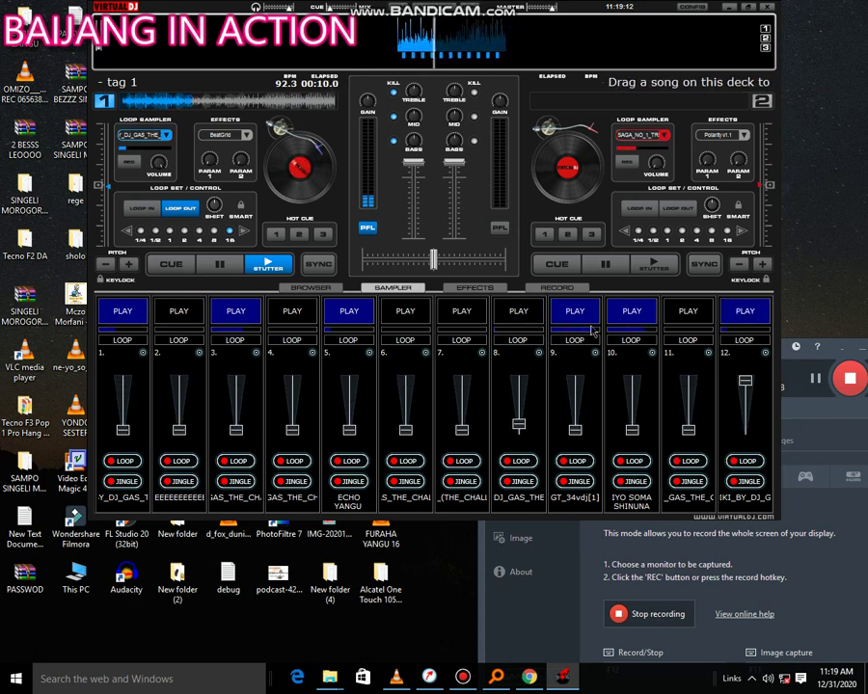
click(690, 318)
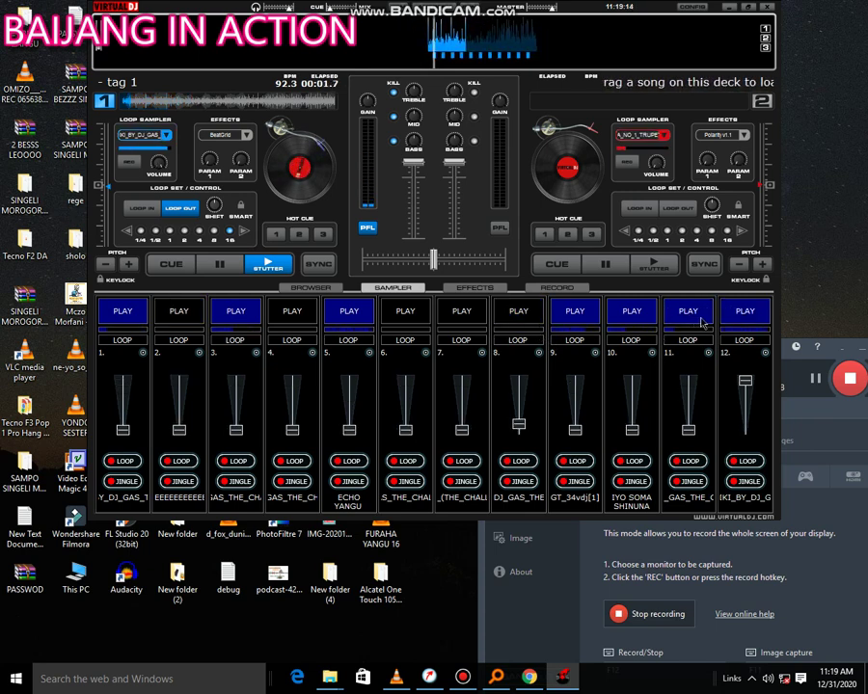
Load the COVID 19 4 DRUMS KIKI sample from the dj gas sampler new folder into sampler slot 12, and play slots 12 and 7
click(765, 354)
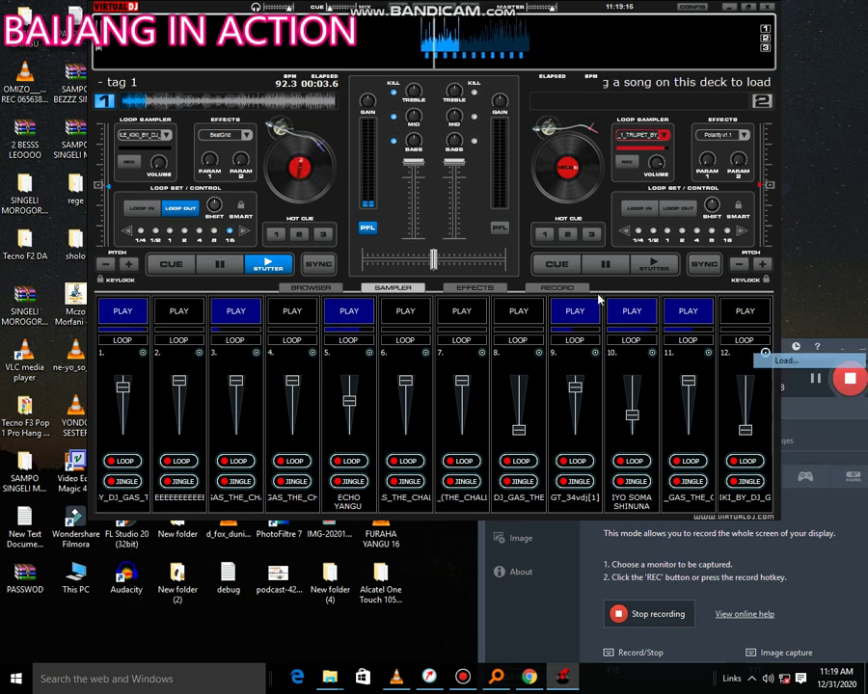
click(768, 360)
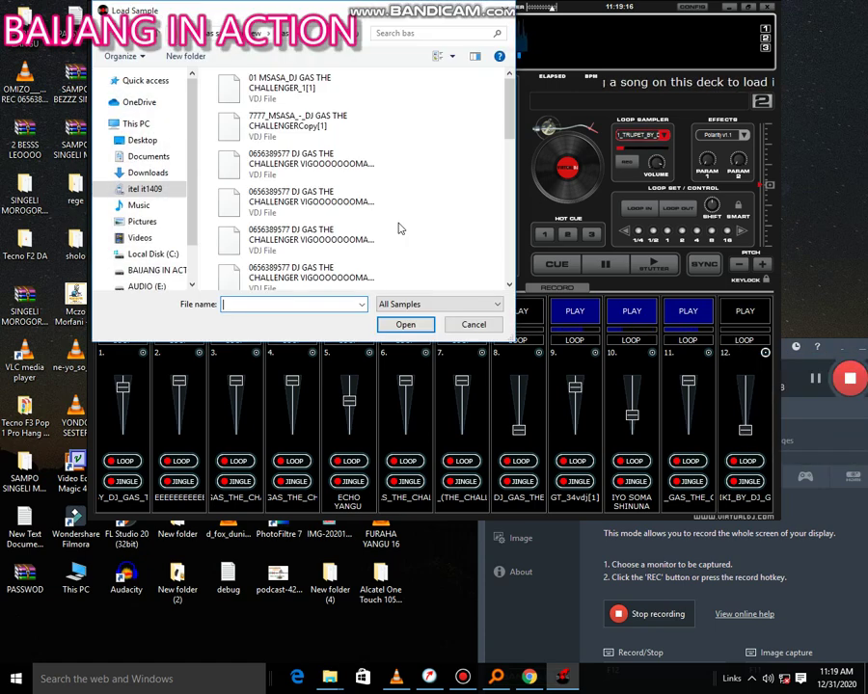
click(237, 34)
scroll(308, 182, down, 1)
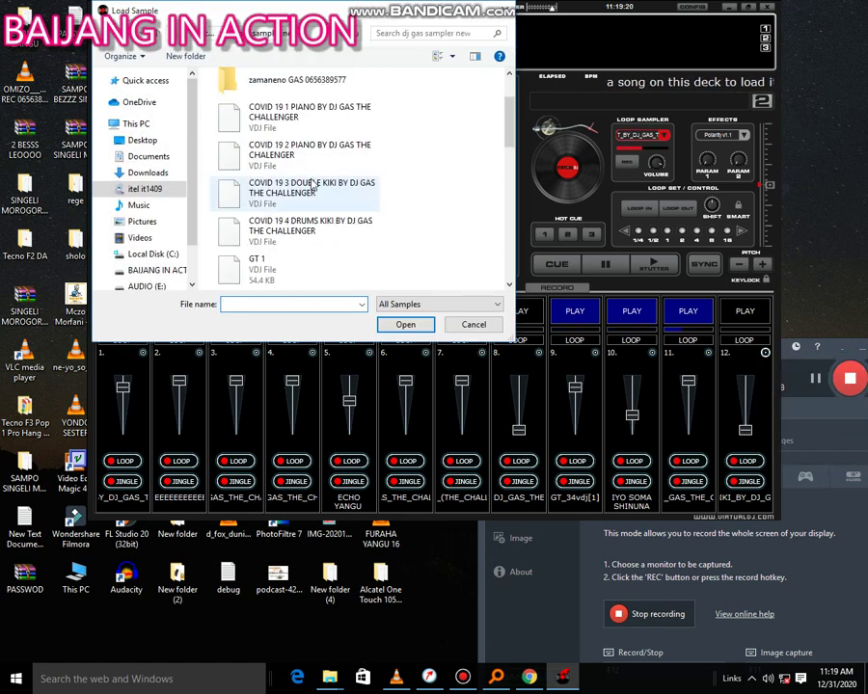
click(324, 227)
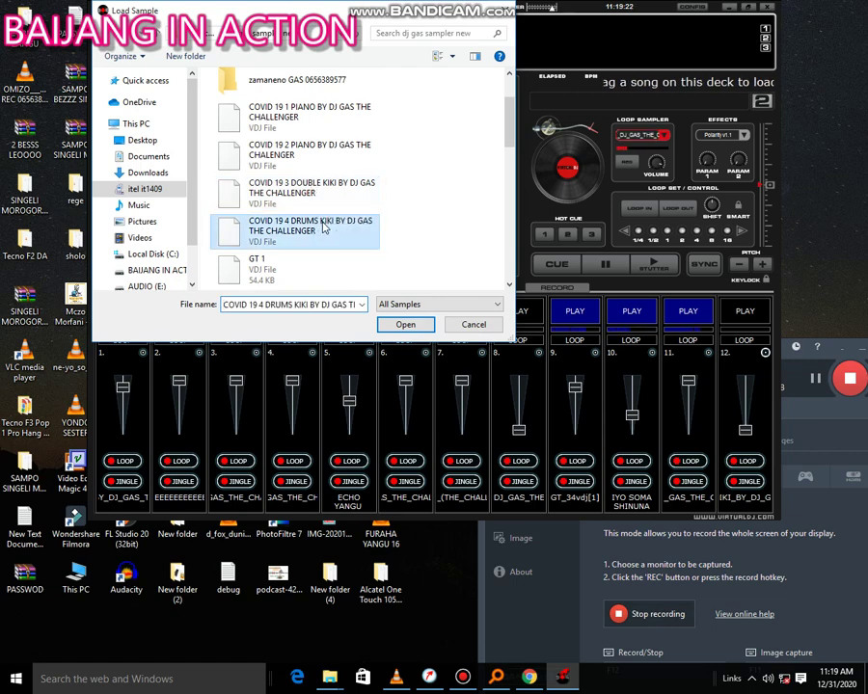
double_click(324, 227)
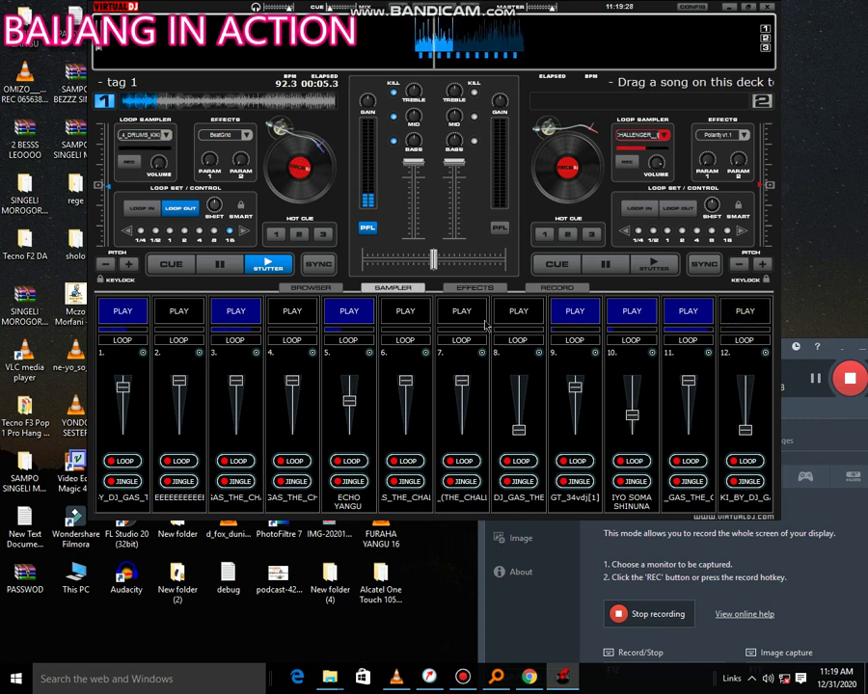
click(726, 322)
click(469, 321)
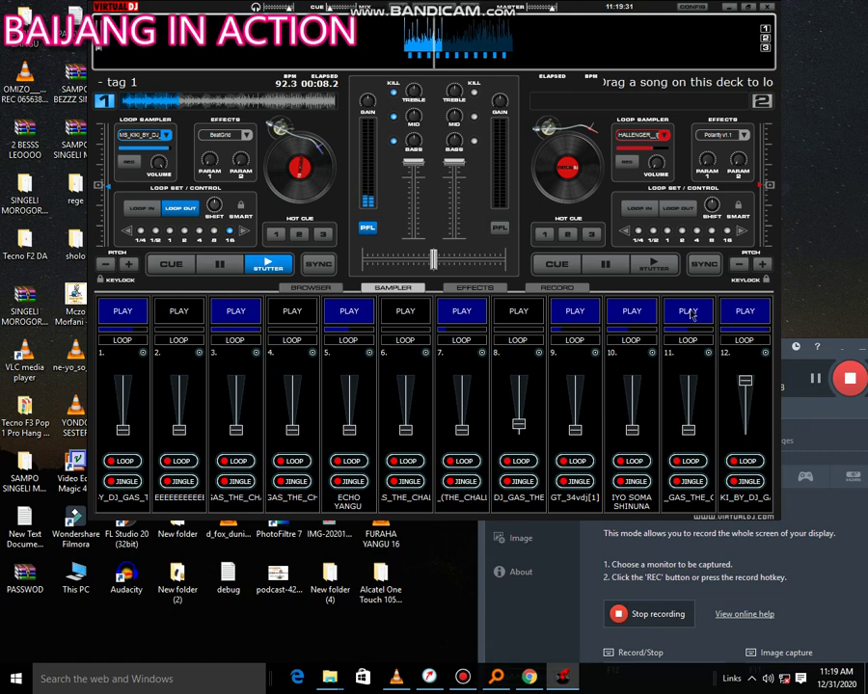
Replace sampler slot 12's sample with COVID 19 3 DOUBLE KIKI from the dj gas sampler new folder
click(764, 354)
click(776, 362)
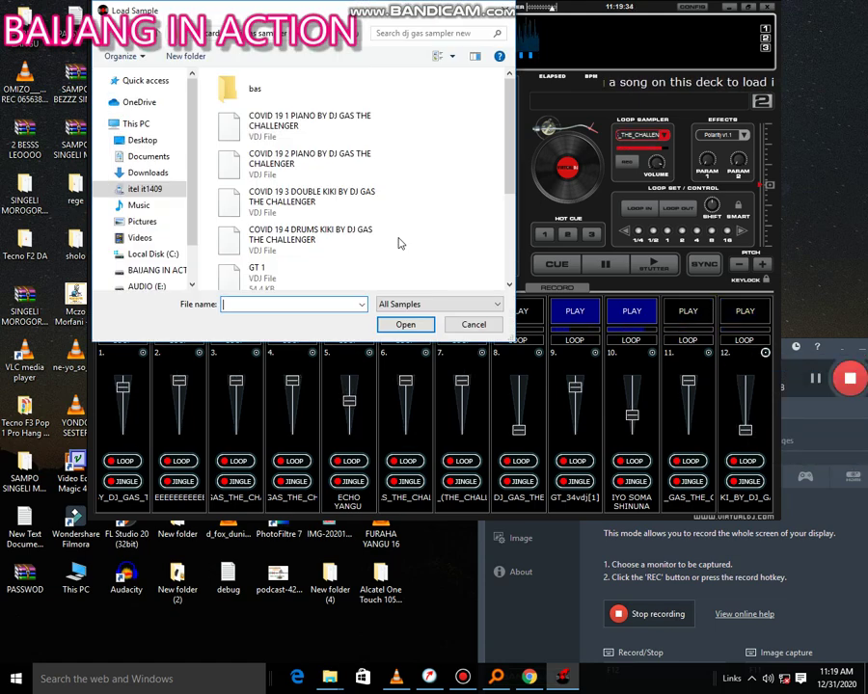
scroll(366, 222, down, 3)
scroll(345, 231, down, 1)
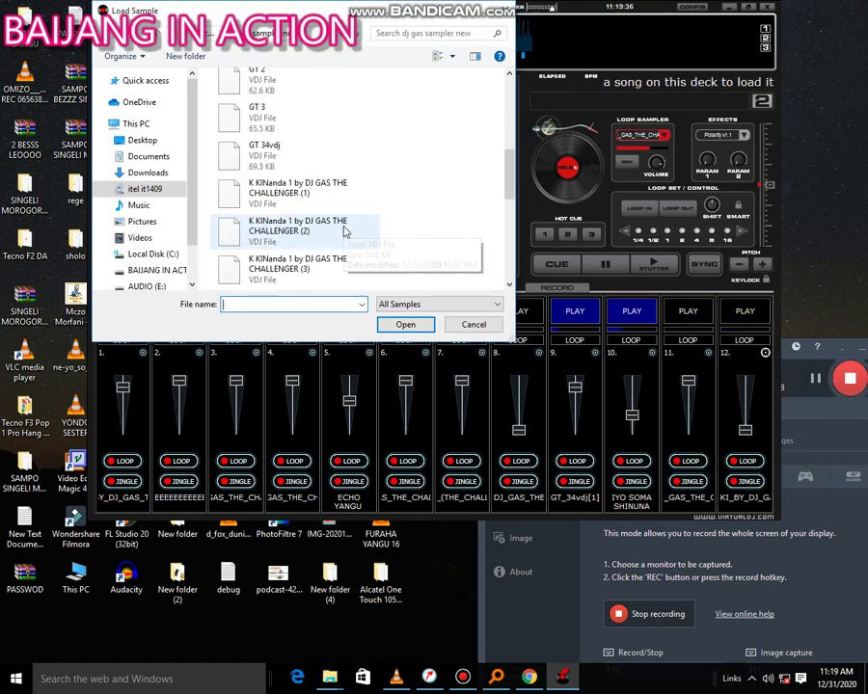
scroll(347, 230, down, 1)
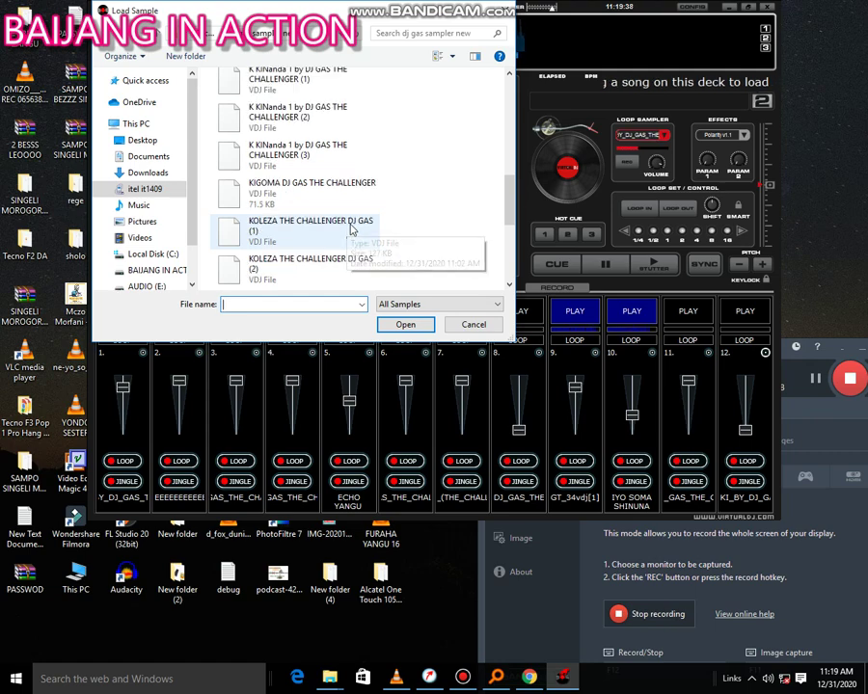
scroll(352, 229, up, 2)
double_click(333, 162)
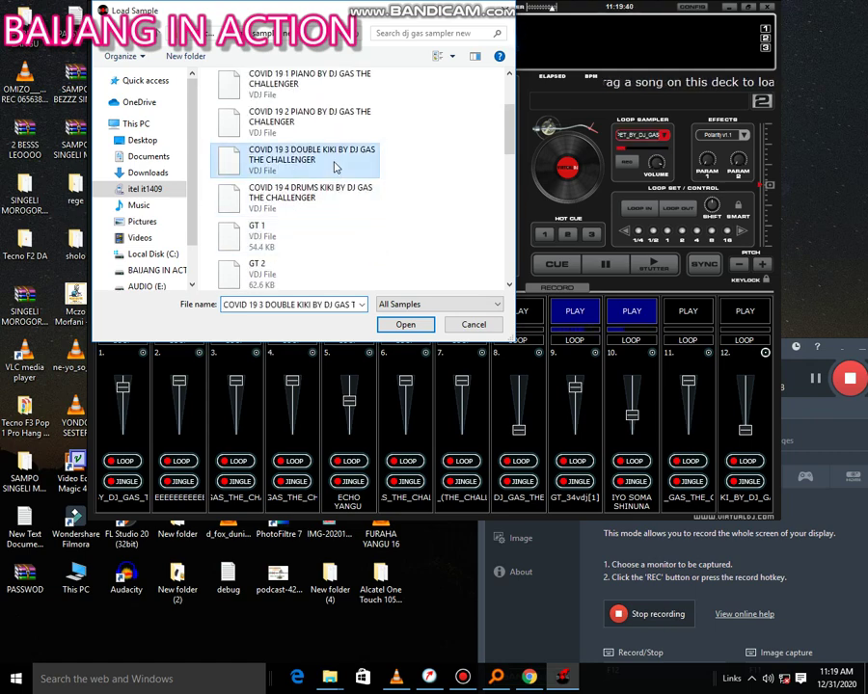
Stop sampler slot 7 and bring in slot 11 over the running loops
click(468, 310)
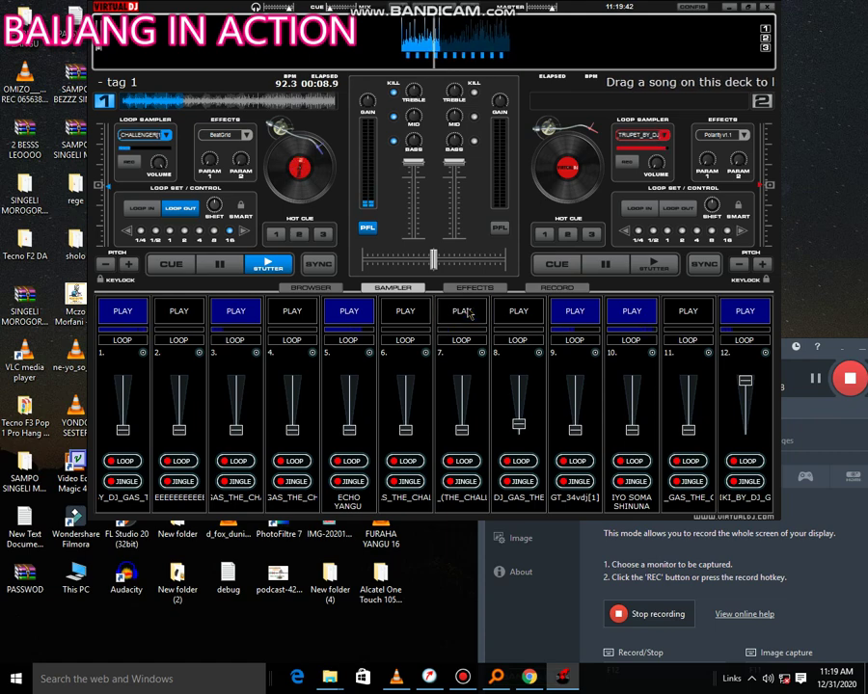
click(680, 316)
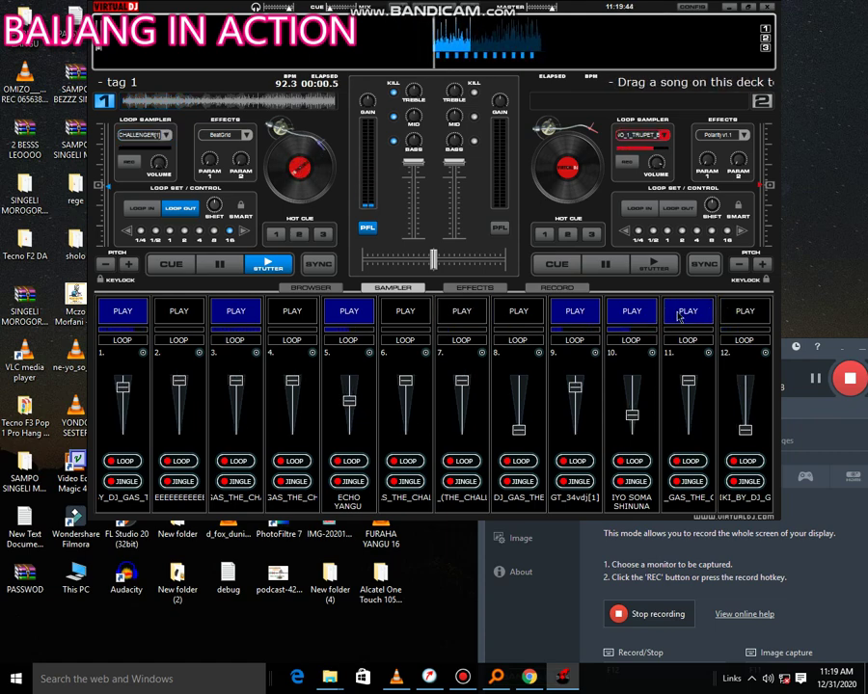
click(834, 439)
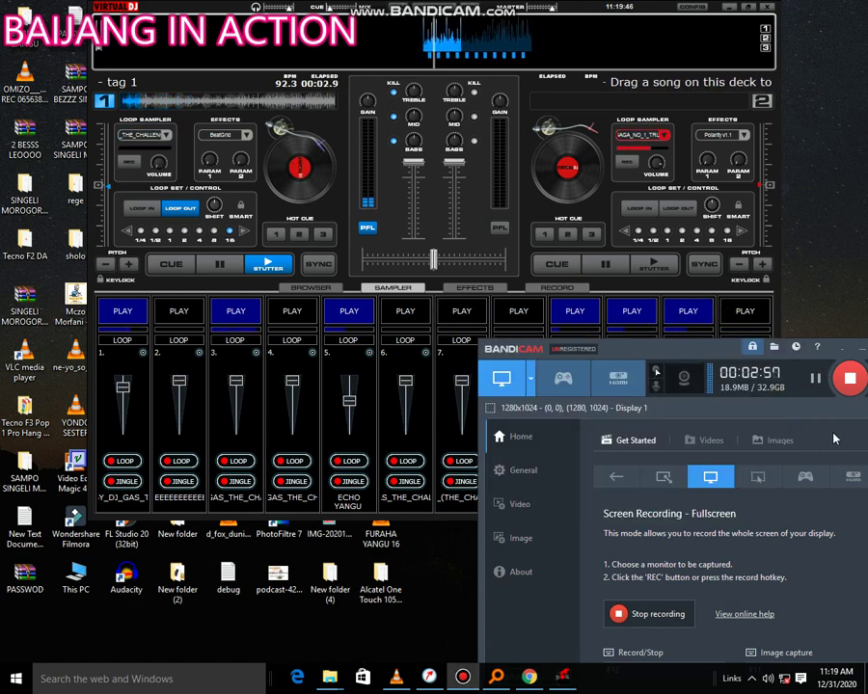
click(517, 240)
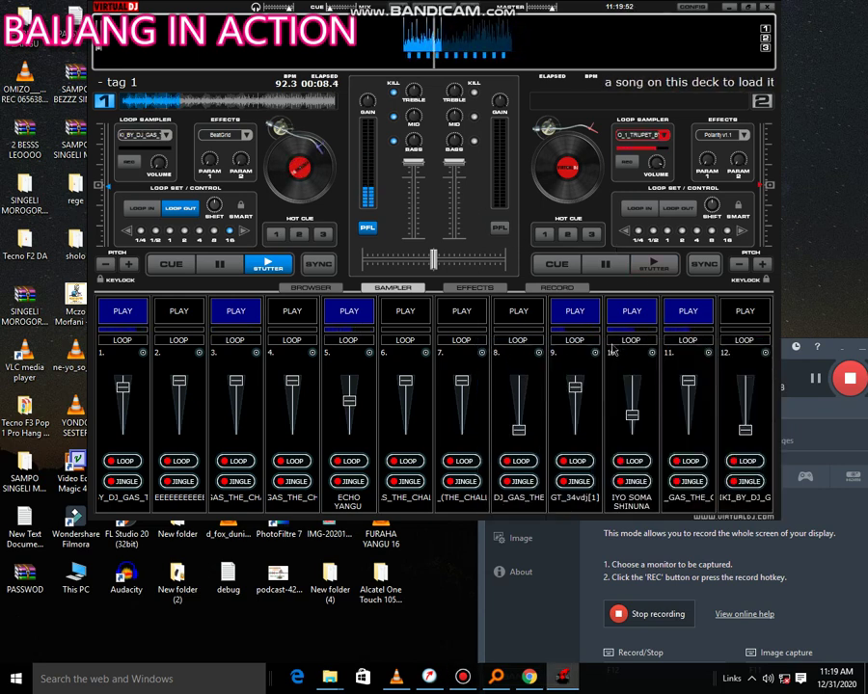
Drop sampler slots 10 and 11 out of the mix, play slot 4, and bring slot 10 back in
click(640, 314)
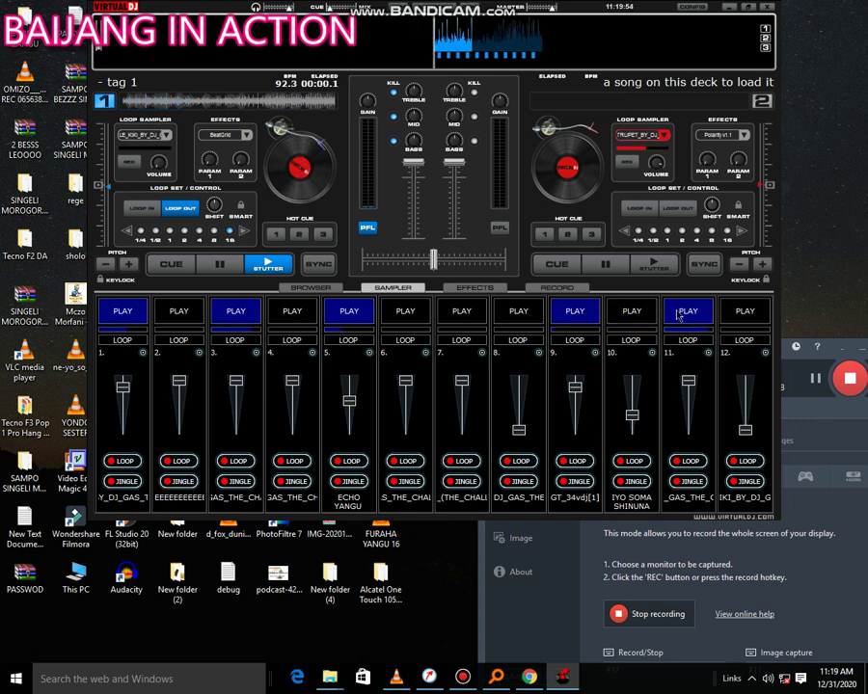
click(678, 314)
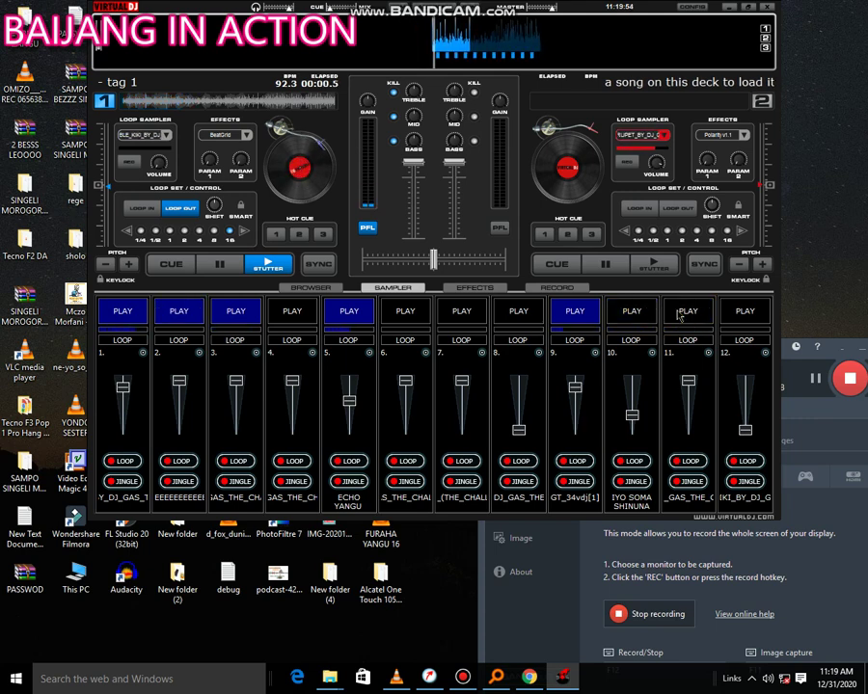
click(297, 311)
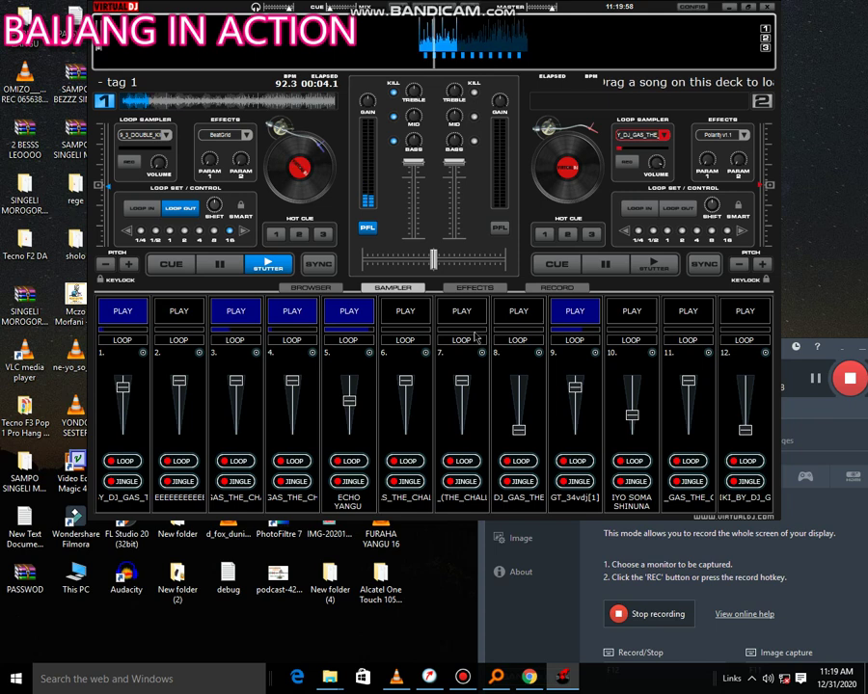
click(632, 312)
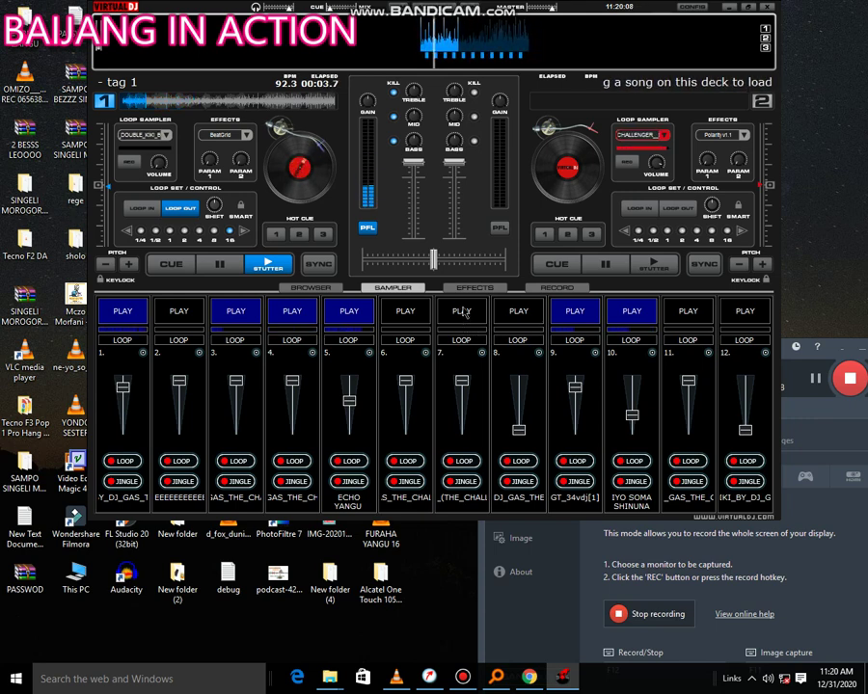
Play sampler slots 7 and 6 in turn, and raise slot 8's volume to maximum before playing it
click(463, 311)
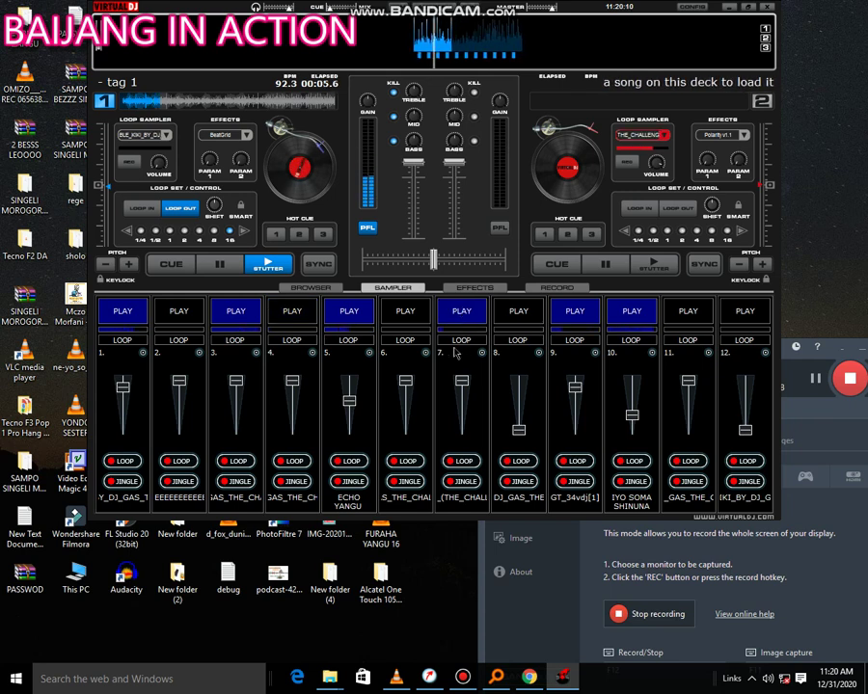
click(413, 311)
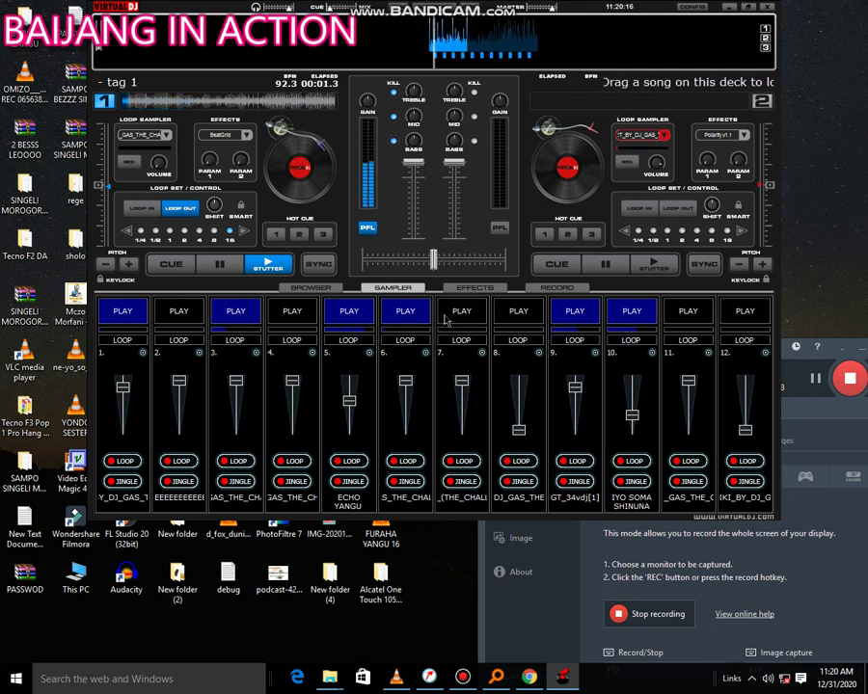
drag(528, 406, 529, 381)
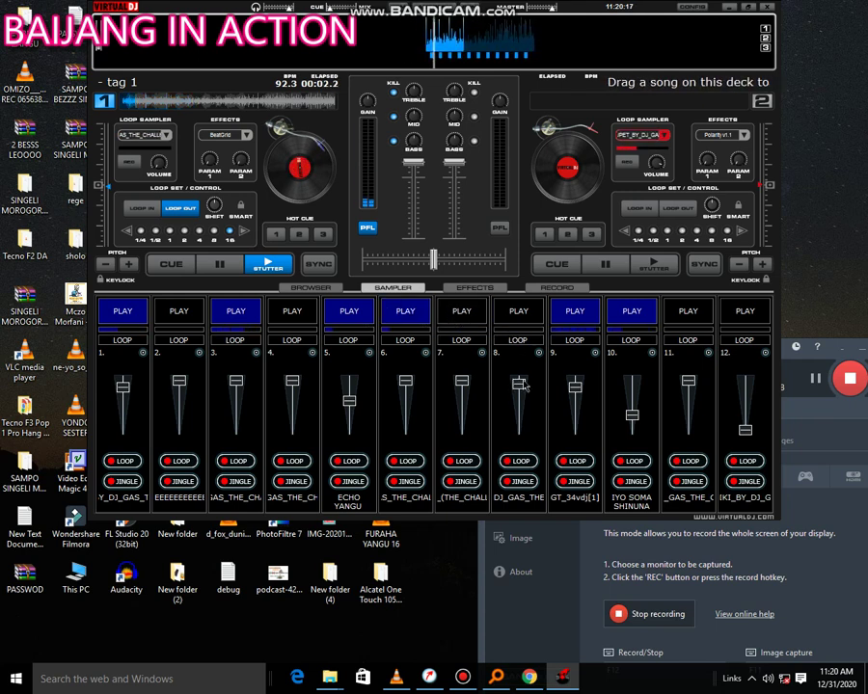
click(521, 312)
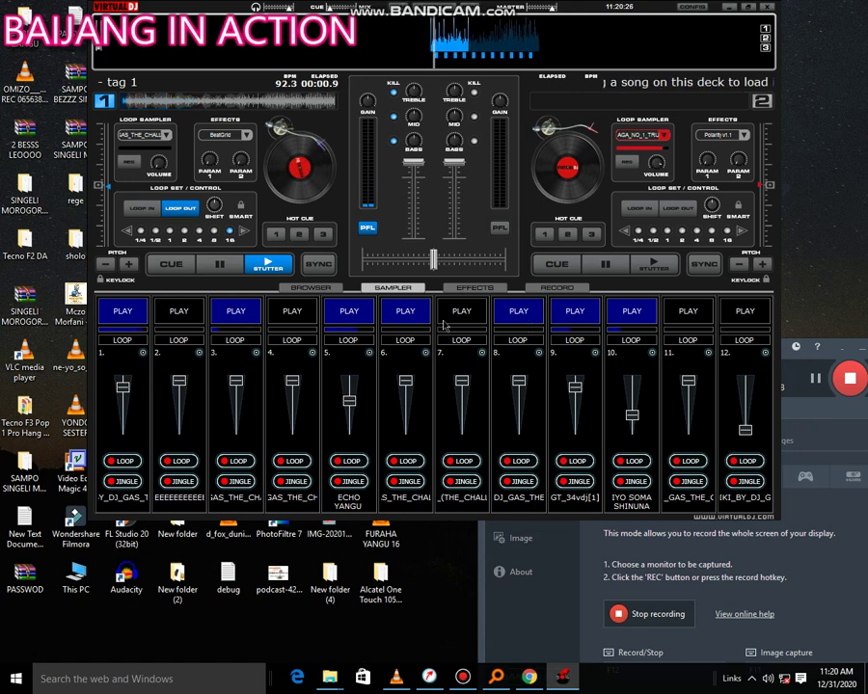
Load a different sample from the bas folder into sampler slot 6 while slot 8 keeps playing
click(425, 353)
click(433, 364)
scroll(318, 262, down, 2)
scroll(318, 260, up, 4)
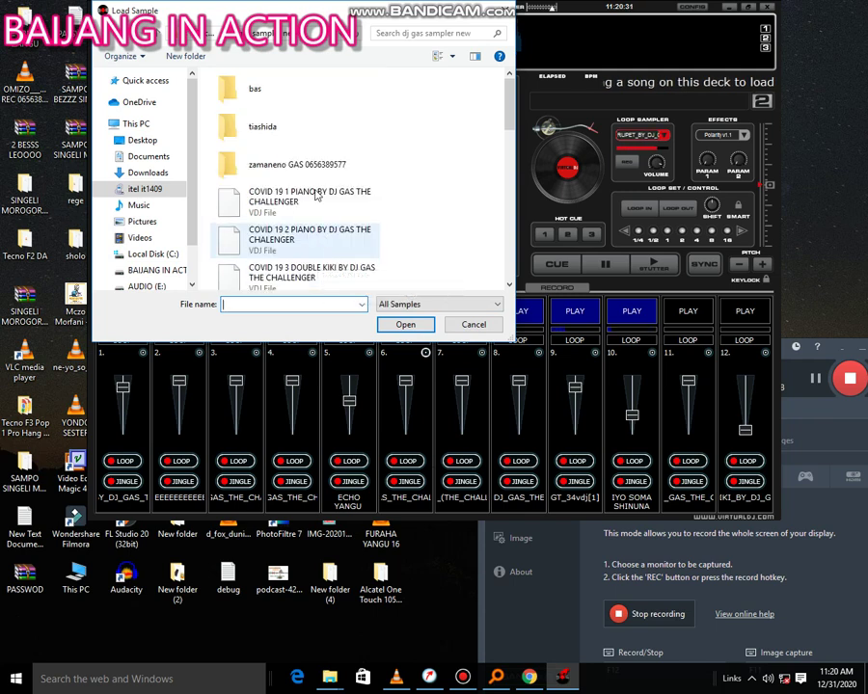
double_click(286, 104)
scroll(323, 164, down, 5)
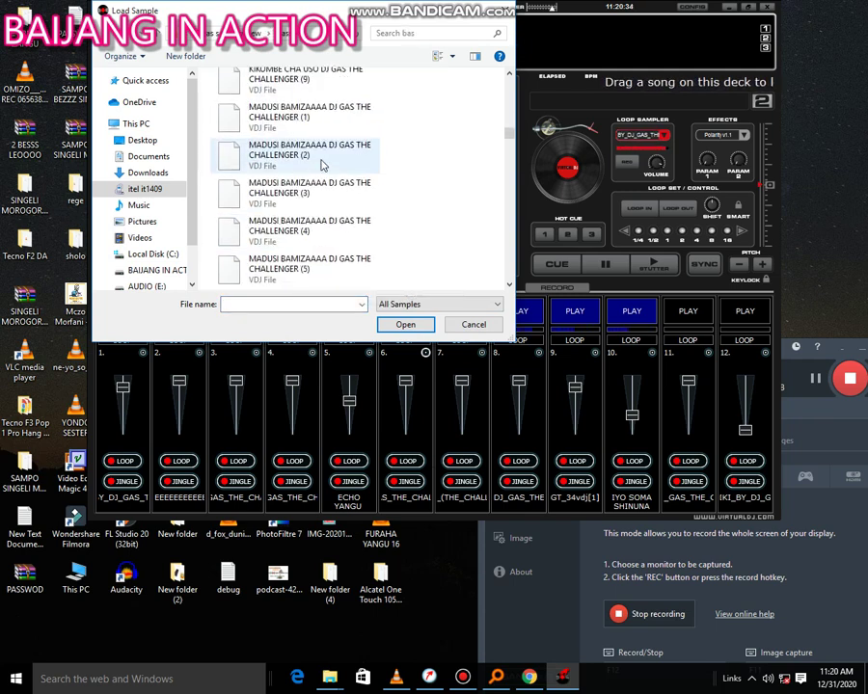
scroll(323, 164, down, 6)
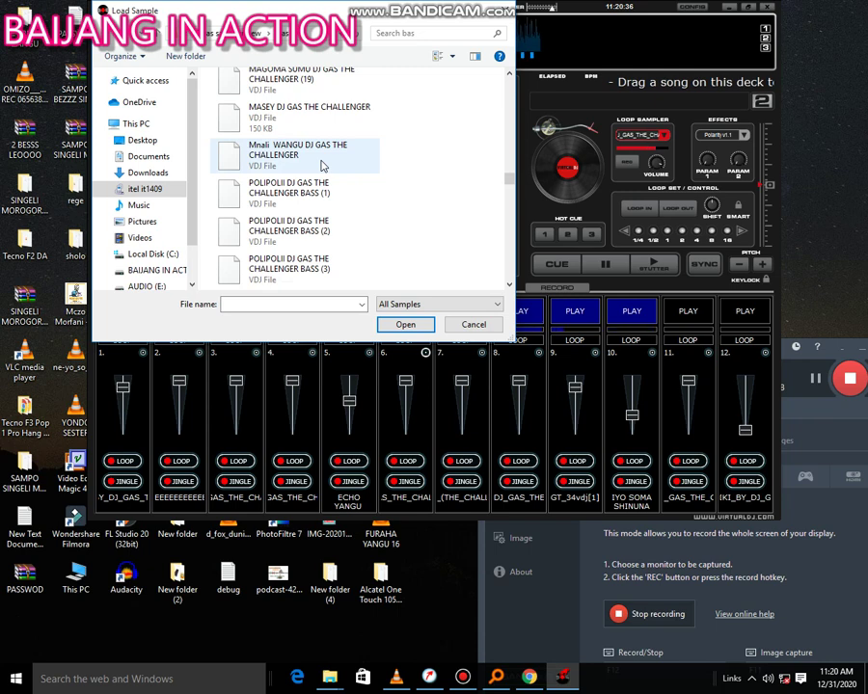
scroll(314, 186, down, 5)
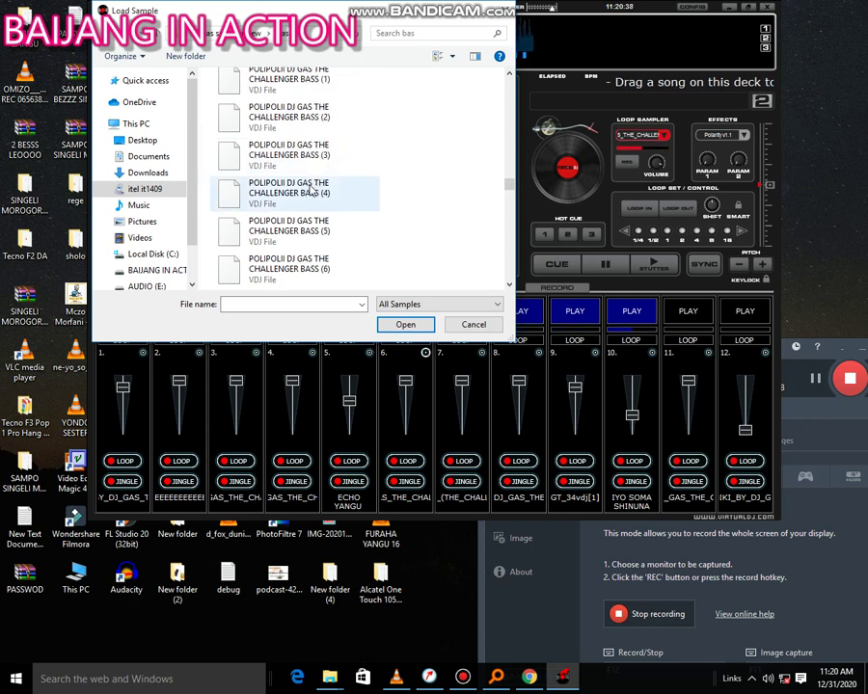
scroll(310, 190, down, 3)
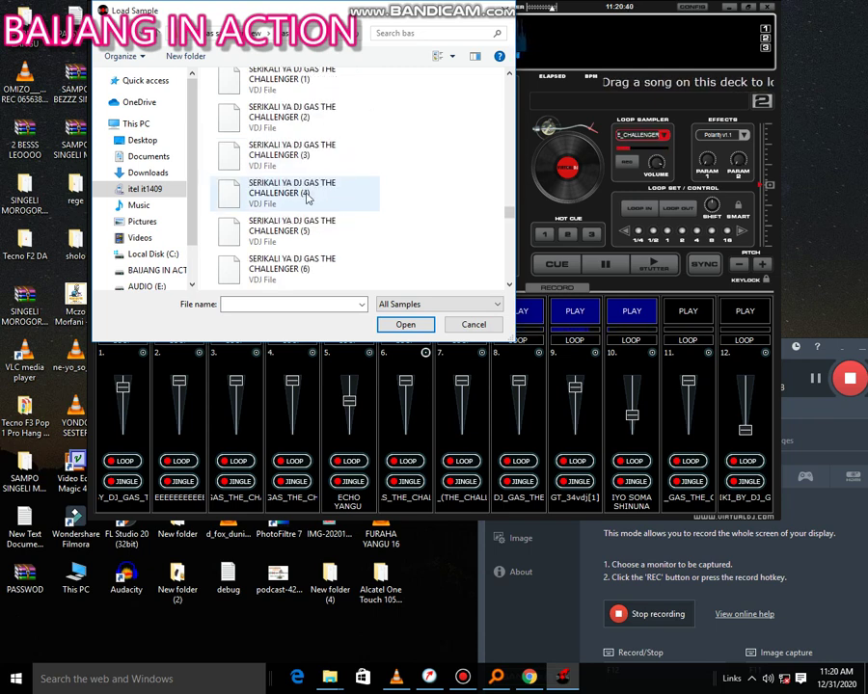
scroll(309, 198, up, 2)
click(298, 173)
click(424, 323)
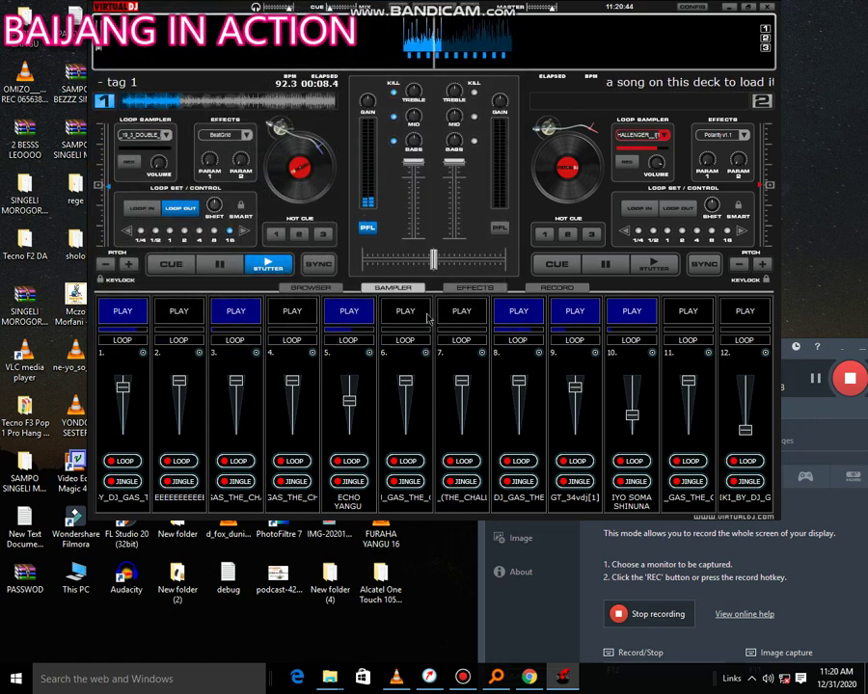
Play sampler slot 6 in place of slot 8, bring in slot 11, and stop slot 6
click(406, 311)
click(519, 312)
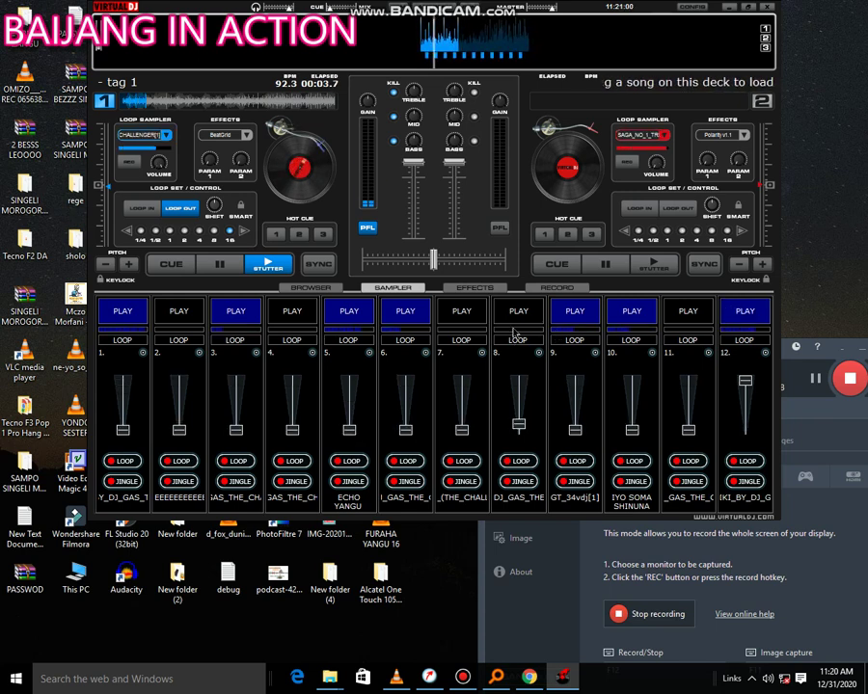
click(687, 314)
click(403, 313)
Load another bas sample into sampler slot 6 and play it in place of slot 11
click(425, 353)
click(442, 359)
scroll(359, 260, down, 2)
scroll(359, 262, down, 10)
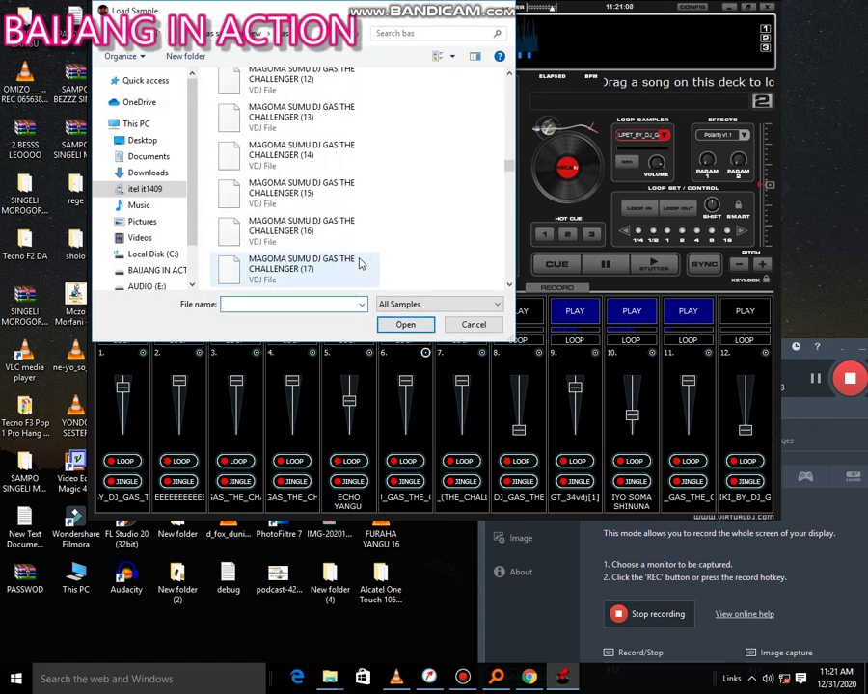
scroll(359, 262, down, 3)
scroll(359, 262, down, 2)
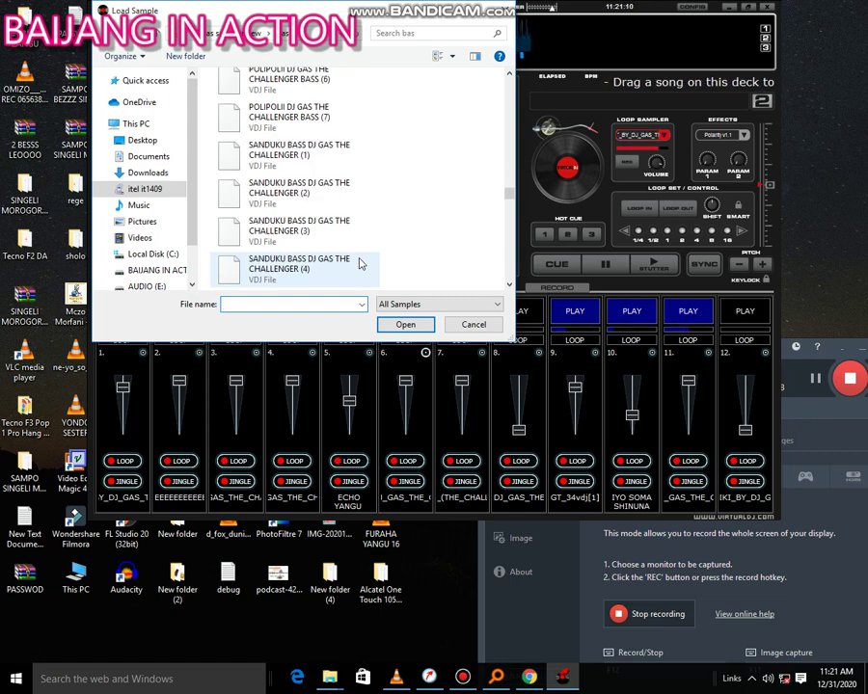
scroll(359, 264, down, 1)
double_click(347, 240)
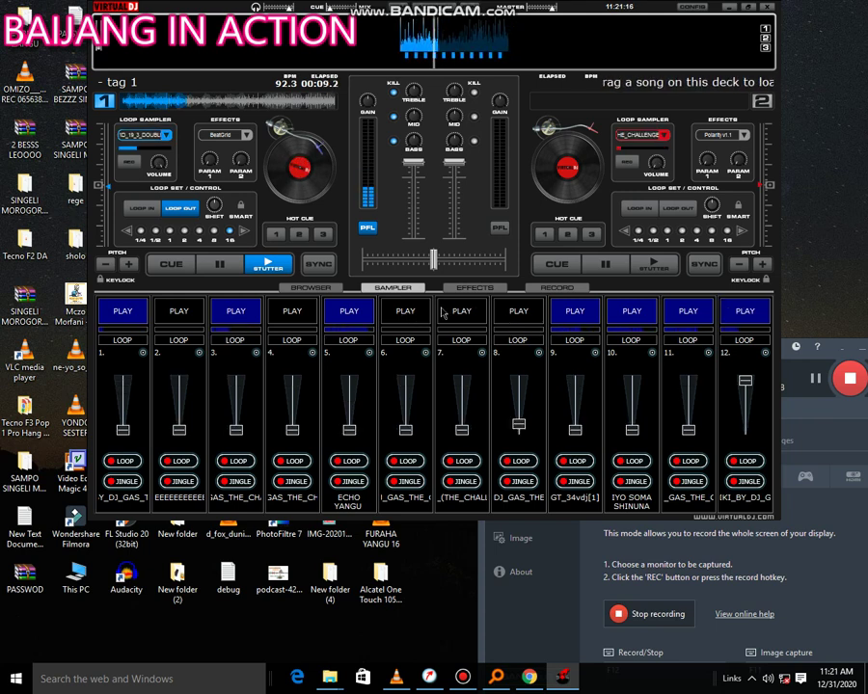
click(407, 314)
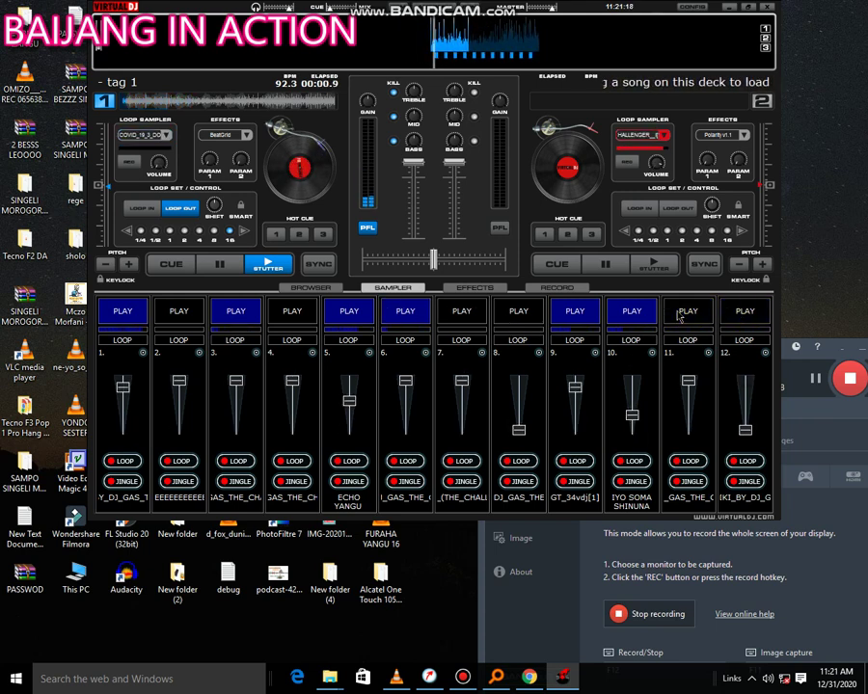
Load the sample TIGO PESA BASS DJ GAS THE CHALLENGER (4) from the bas folder into sampler slot 6
click(426, 353)
click(443, 363)
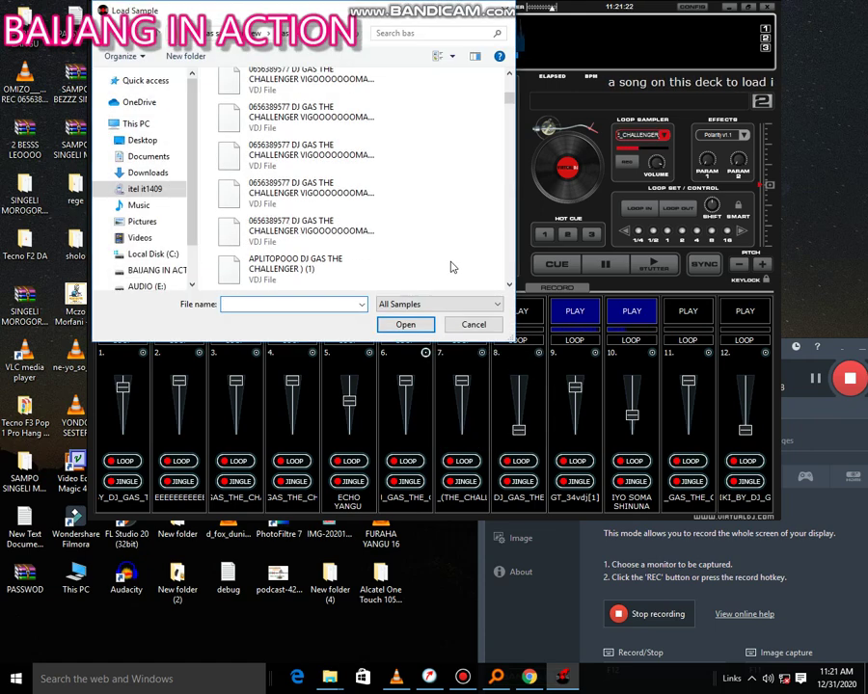
scroll(374, 258, down, 3)
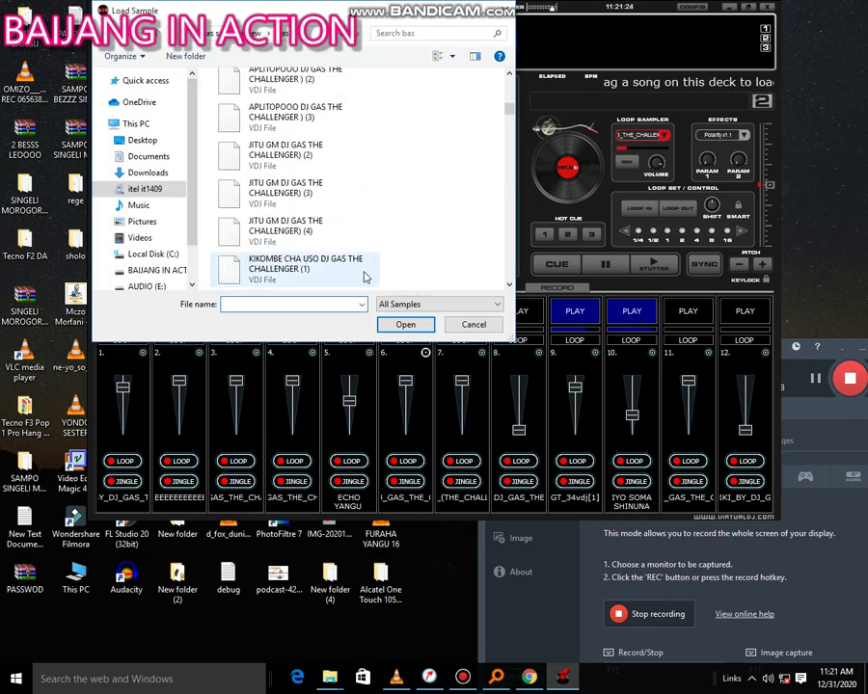
scroll(365, 277, down, 4)
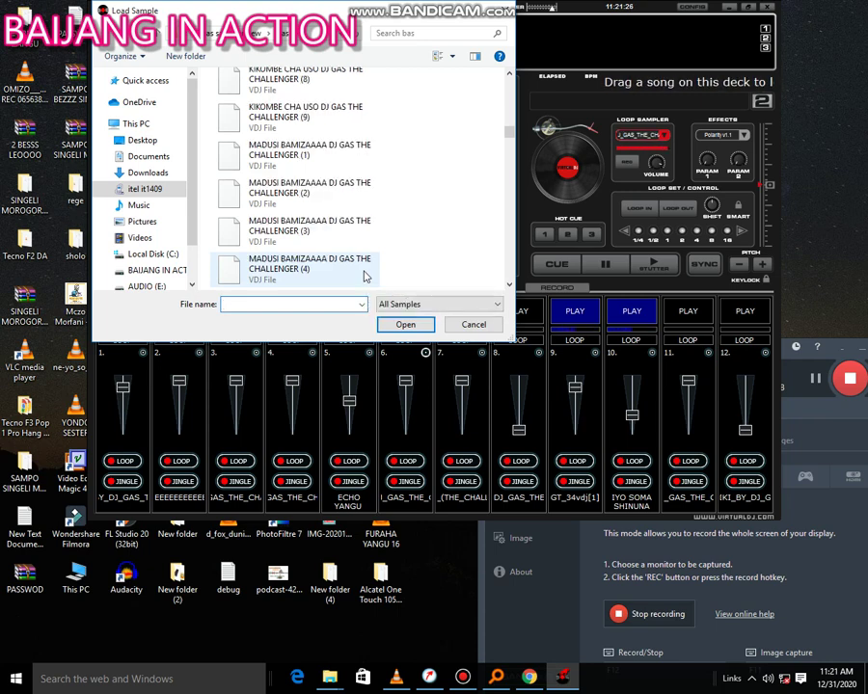
scroll(354, 260, down, 15)
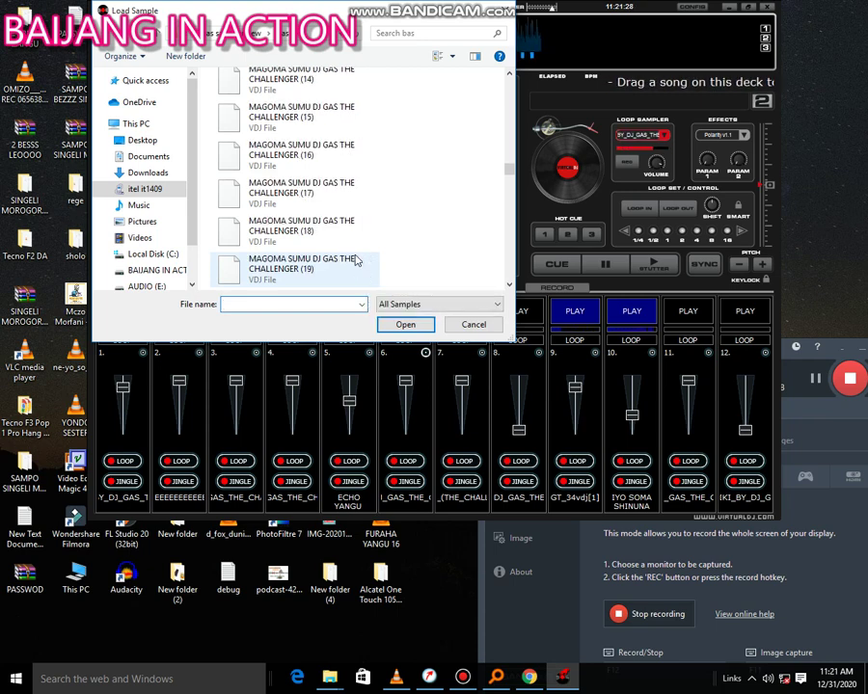
scroll(354, 260, down, 3)
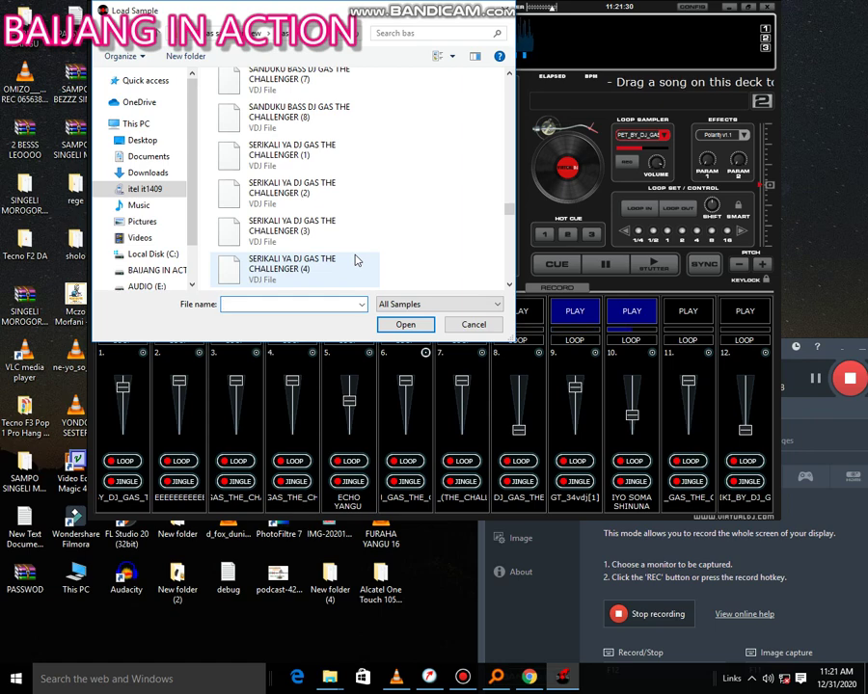
scroll(355, 261, down, 3)
scroll(355, 260, down, 5)
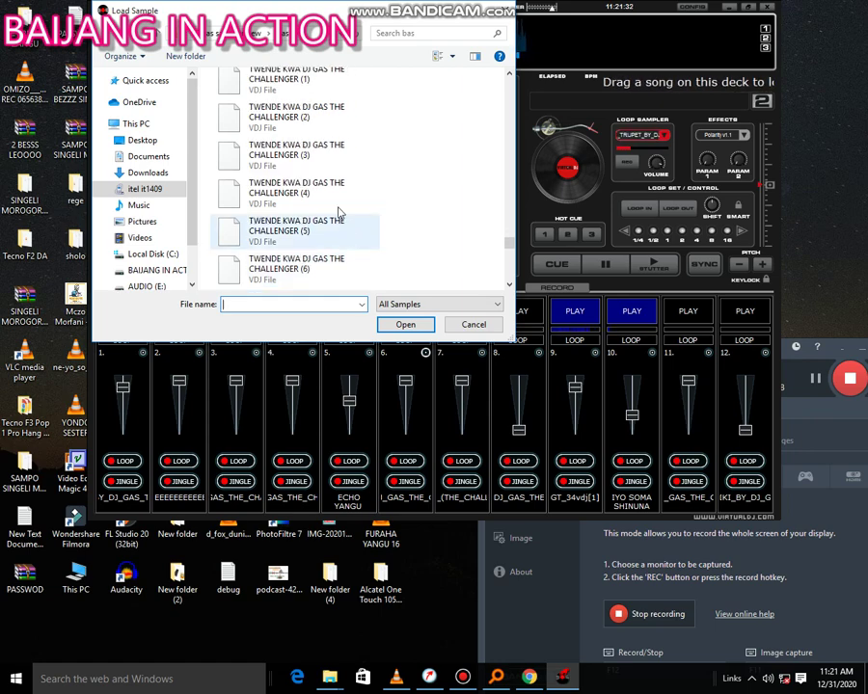
scroll(336, 208, up, 5)
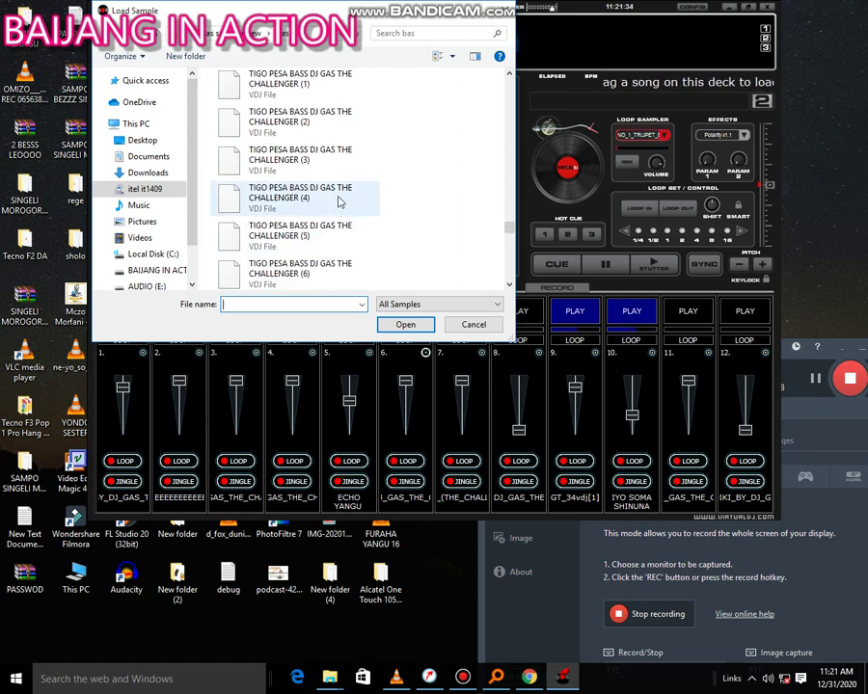
click(339, 200)
click(413, 324)
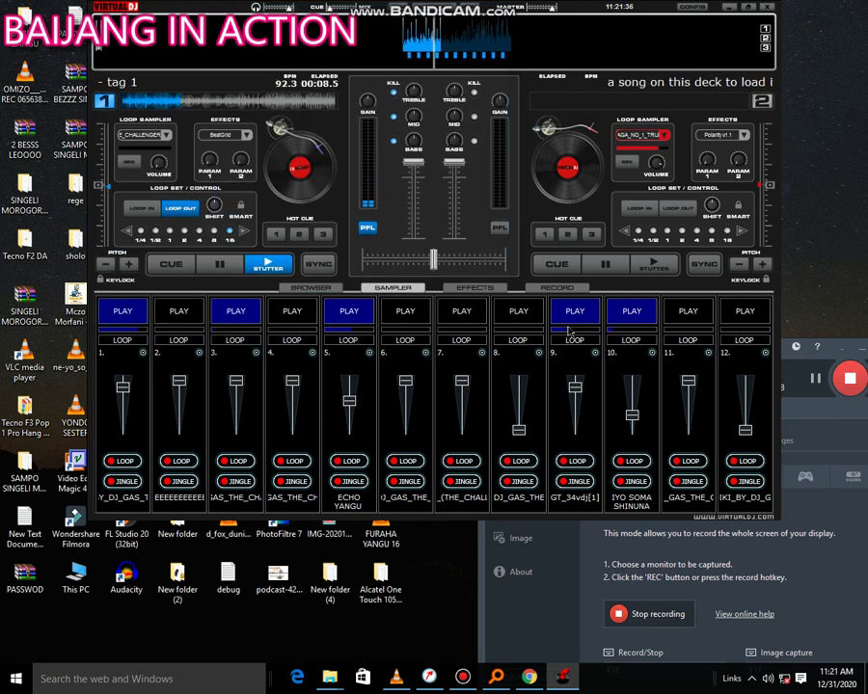
Play sampler slot 6 at slightly reduced volume, and replace it with slot 11 after triggering slot 12
click(415, 319)
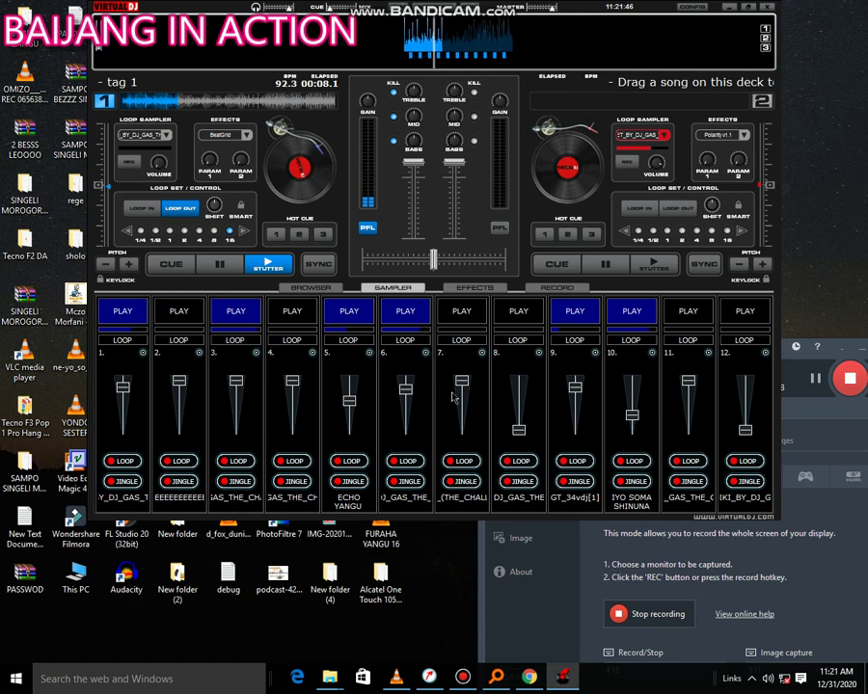
key(F12)
click(412, 311)
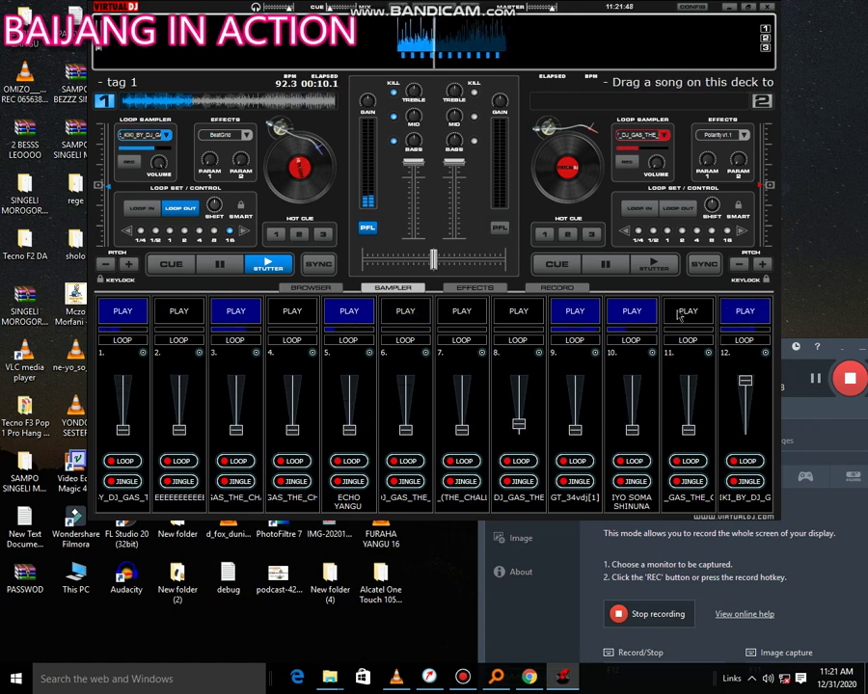
click(682, 314)
Return to the VirtualDJ window and trigger sampler slot 12 again over the running loops
click(798, 416)
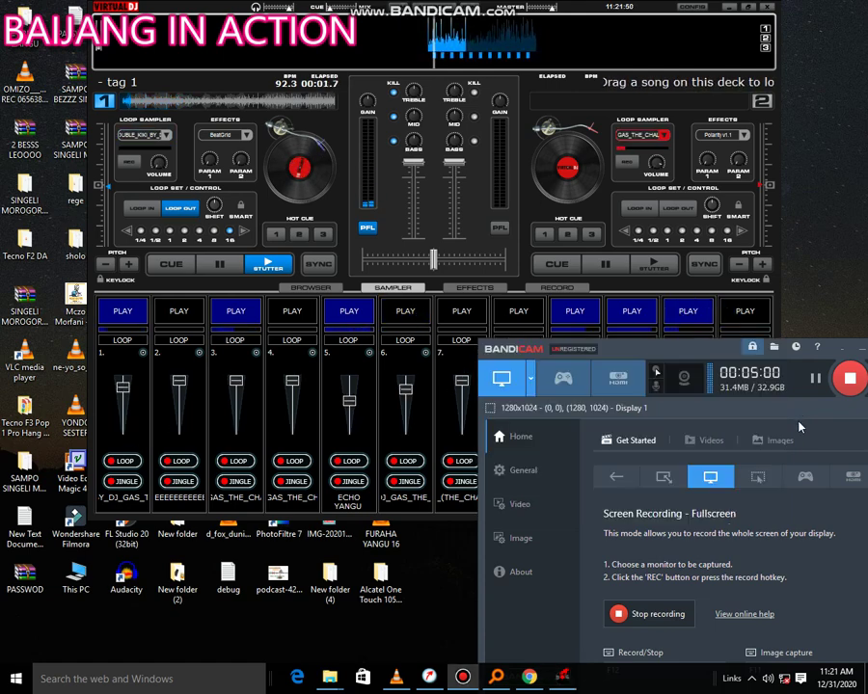
click(664, 299)
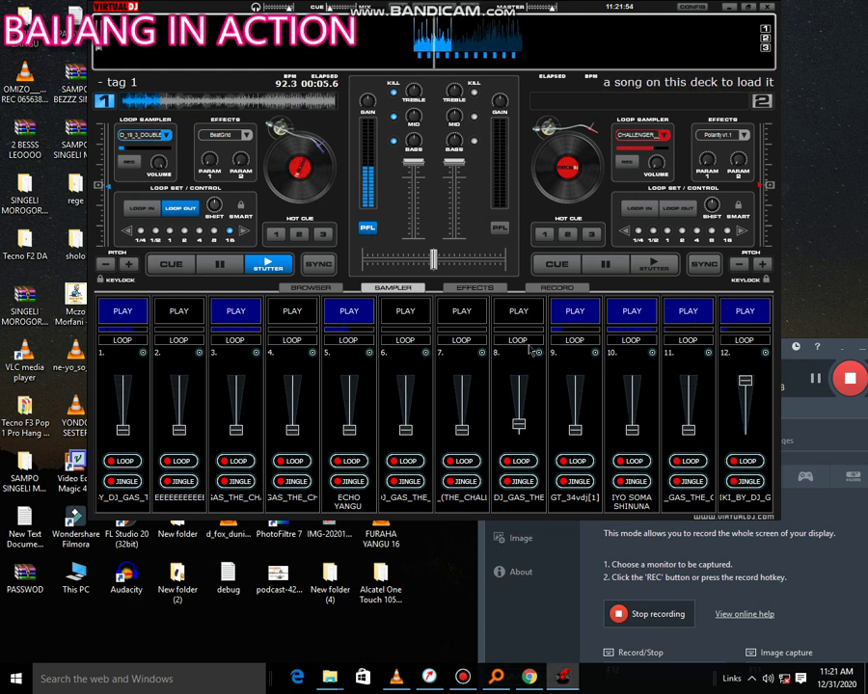
click(724, 314)
click(722, 314)
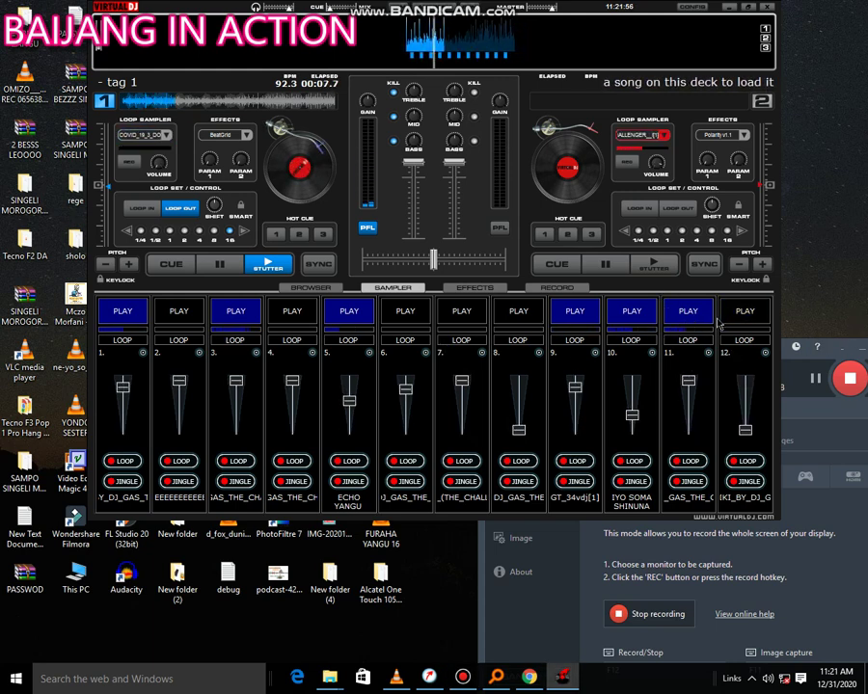
Strip the mix down to sampler slot 2 by stopping slots 1, 3, 5, 9, 10 and 11, and trigger slot 12 over it
click(632, 316)
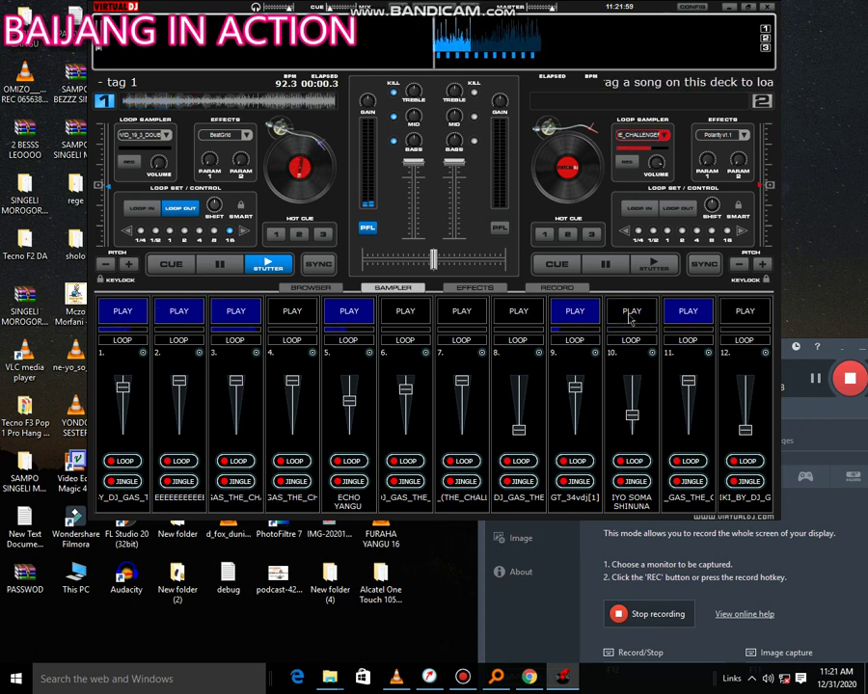
click(355, 312)
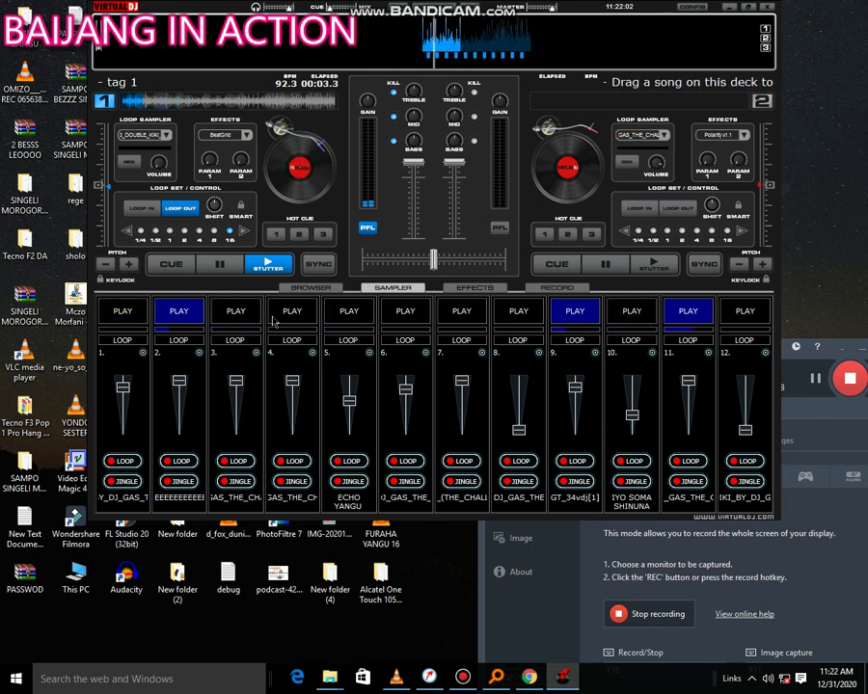
click(587, 318)
click(684, 317)
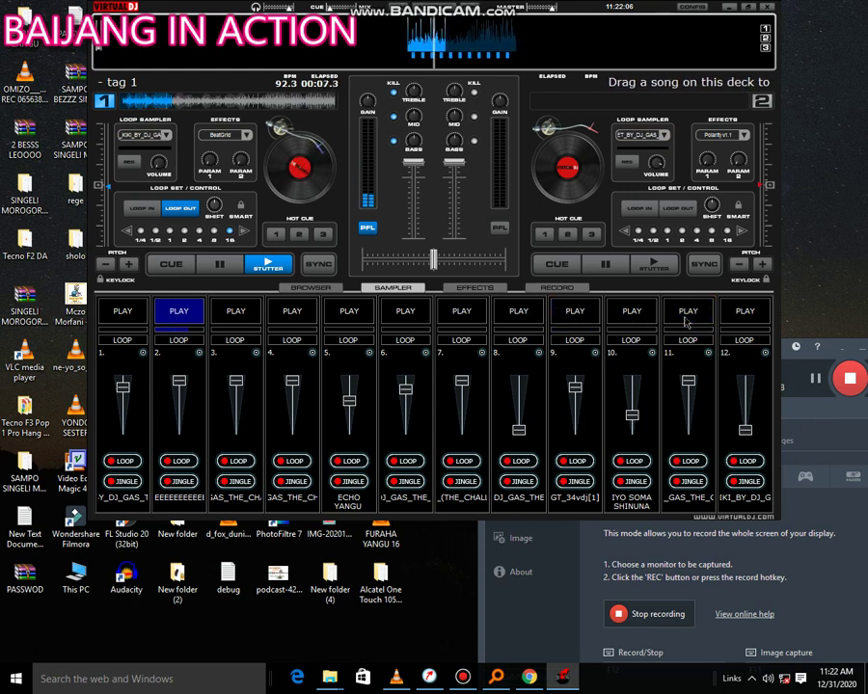
click(743, 311)
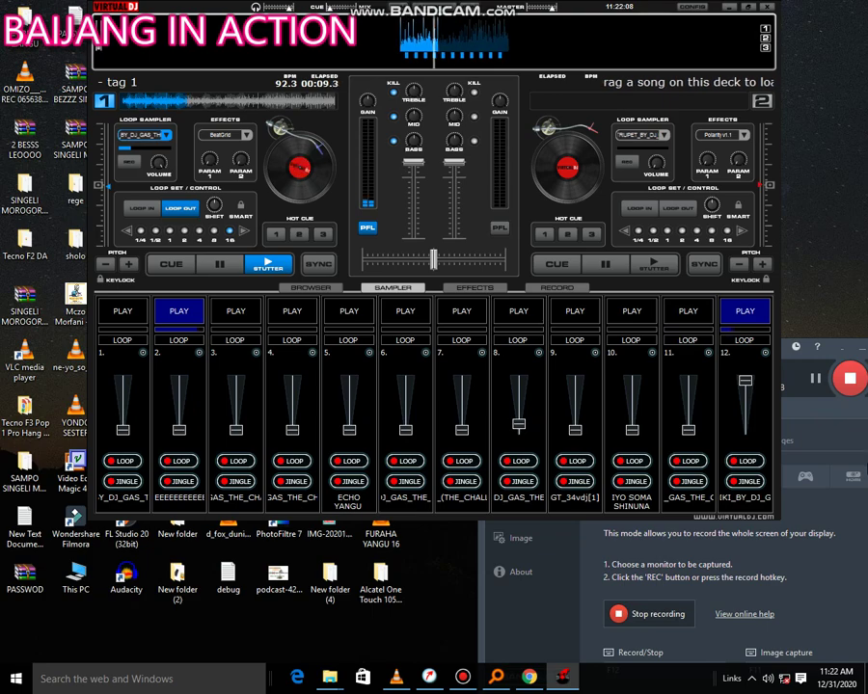